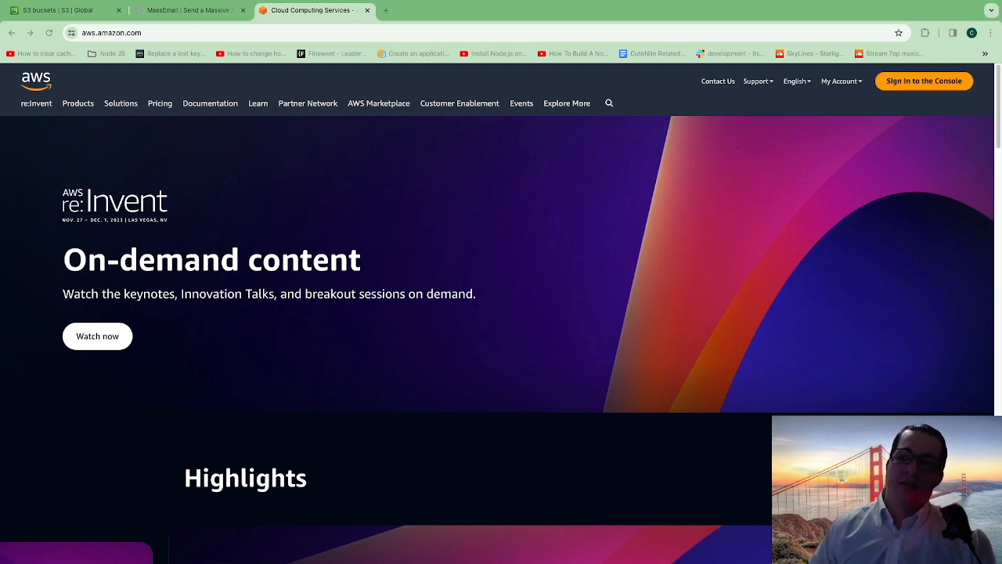
# - Switch to the S3 buckets page and open the form for creating a new bucket
pyautogui.click(842, 82)
pyautogui.click(906, 96)
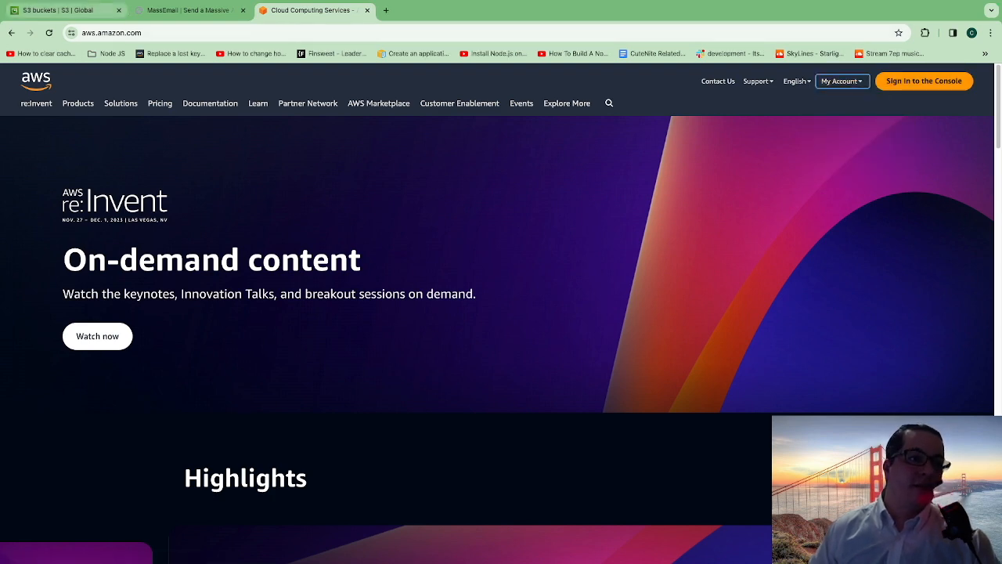
pyautogui.click(60, 11)
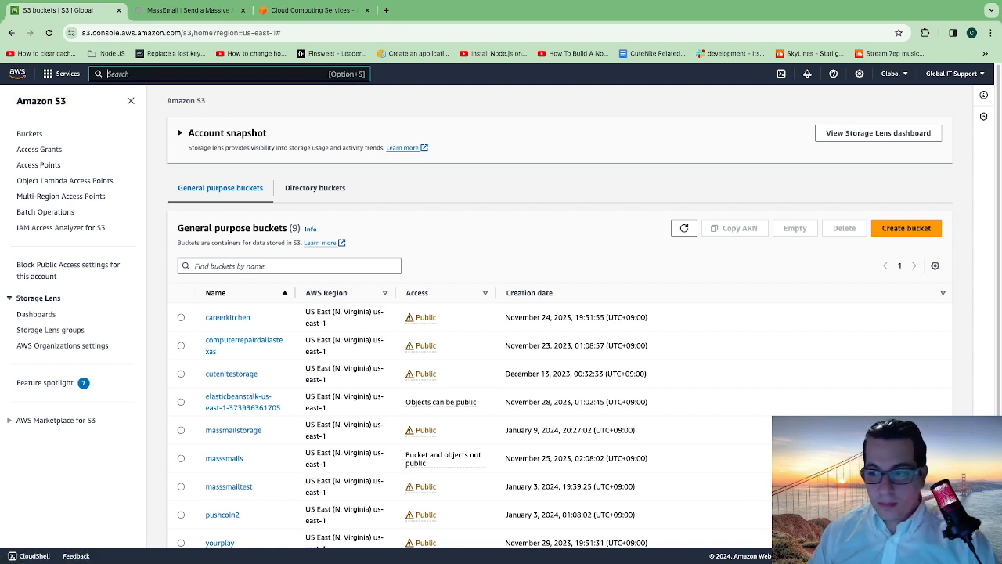
pyautogui.click(906, 228)
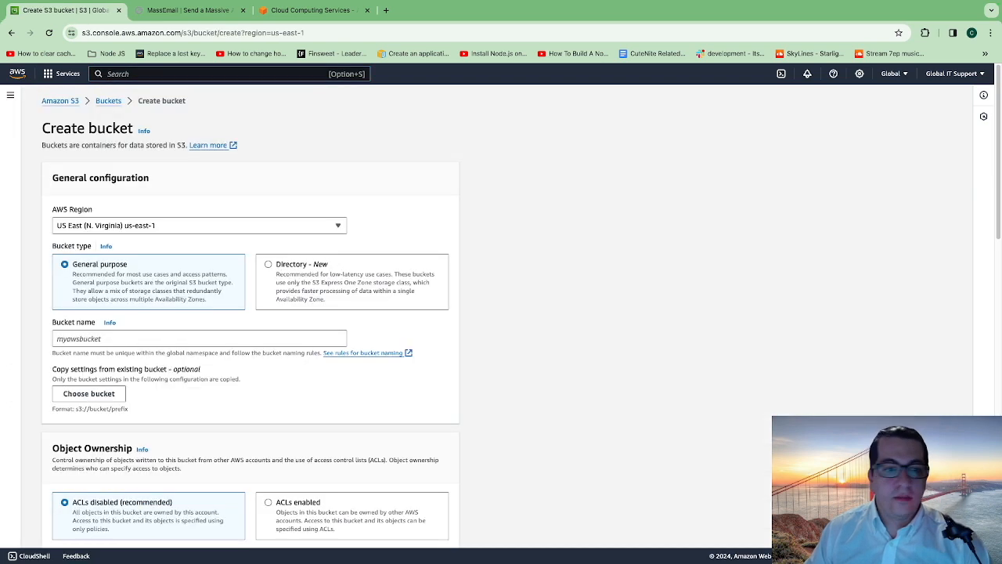
# - Check the available AWS regions without changing the selection and enter testsite3 as the bucket name
pyautogui.scroll(-1, 251, 313)
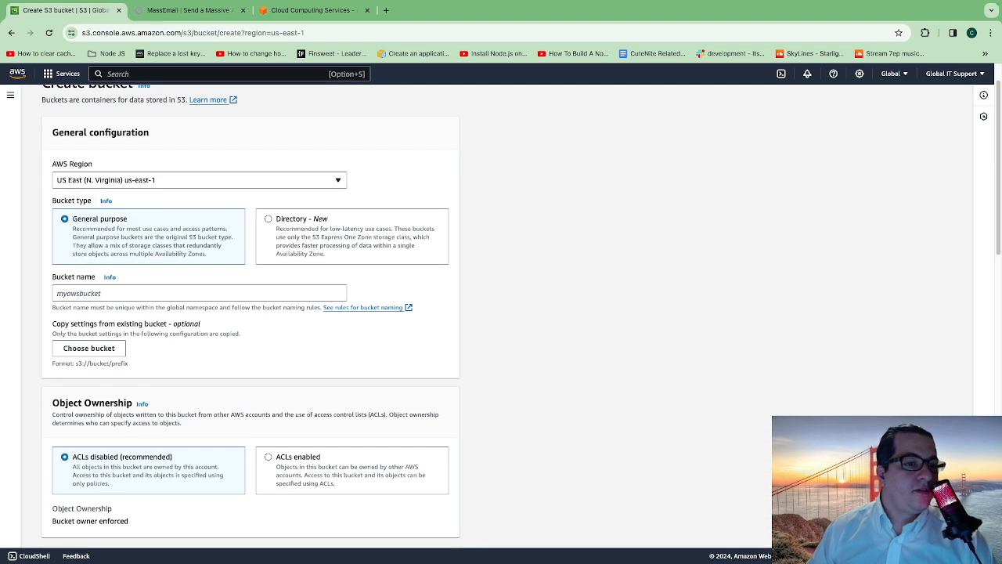
pyautogui.click(199, 180)
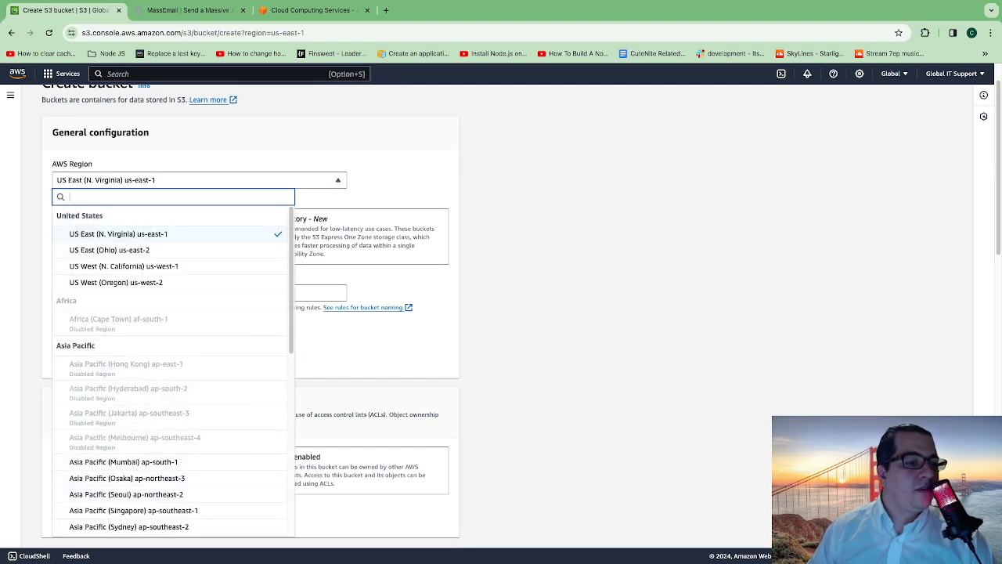
pyautogui.press('Escape')
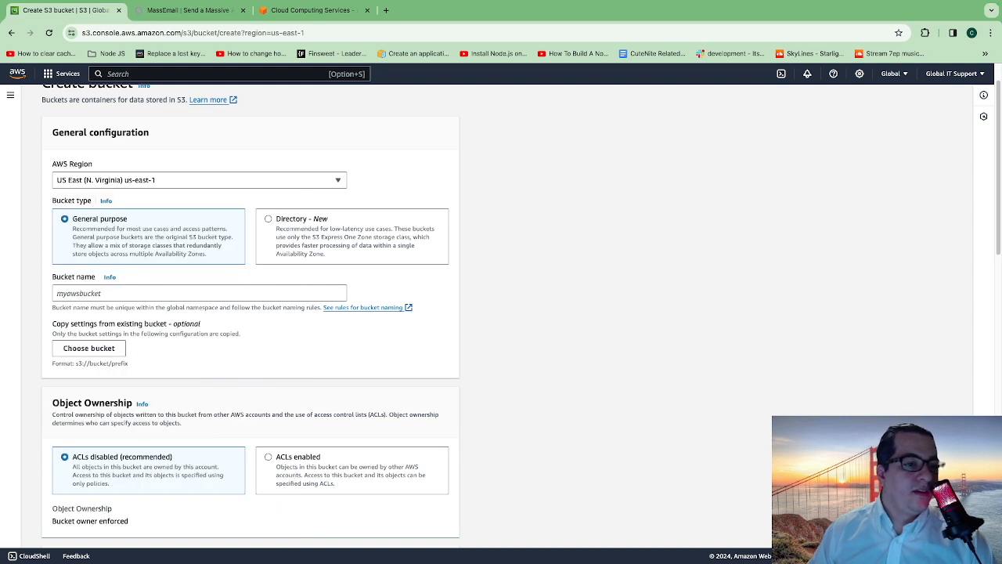
pyautogui.scroll(-2, 251, 313)
pyautogui.click(199, 210)
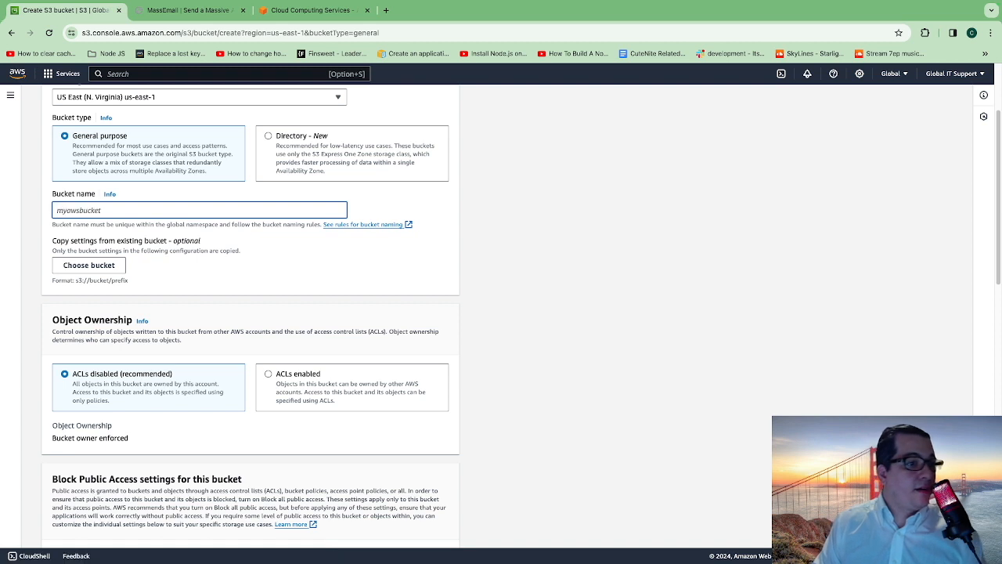
pyautogui.write('testsite')
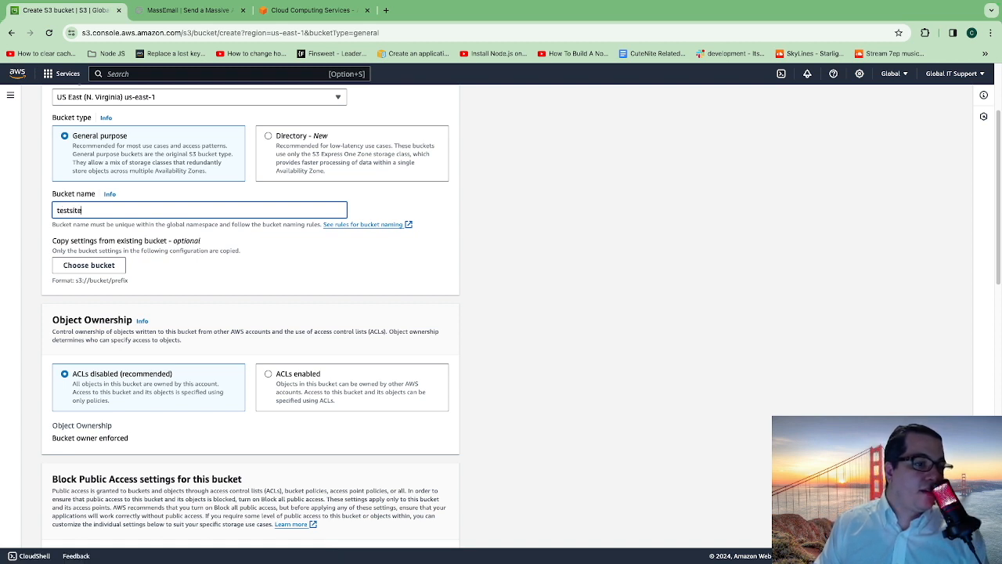
pyautogui.write('3')
pyautogui.click(548, 251)
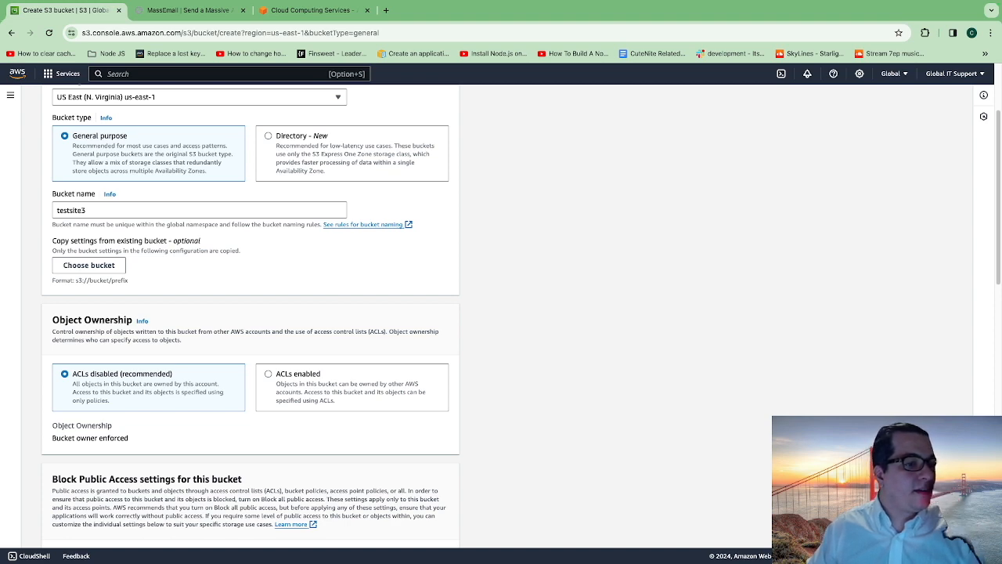
# - Turn off Block all public access for the bucket and acknowledge that its objects might become public
pyautogui.scroll(-3, 251, 313)
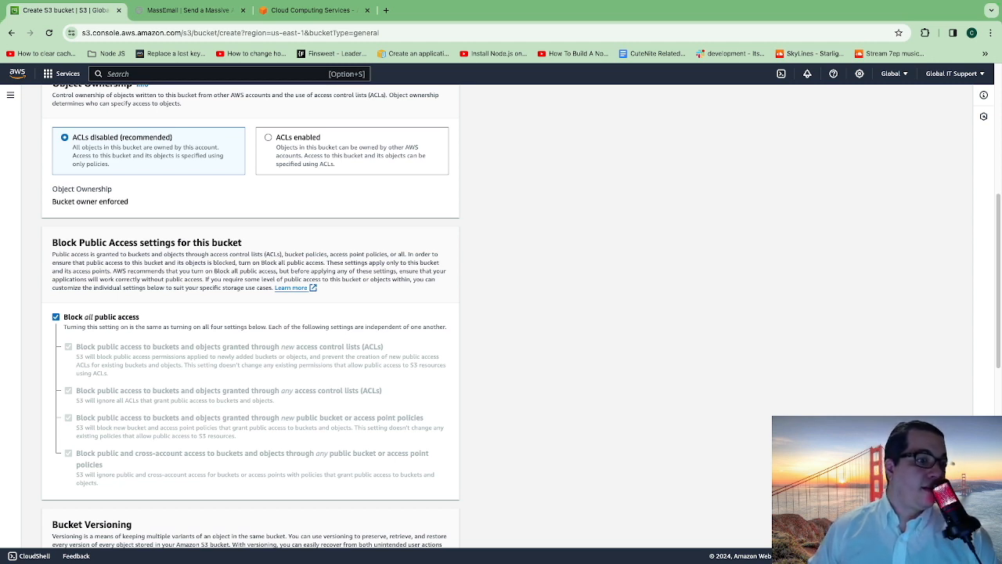
pyautogui.click(56, 317)
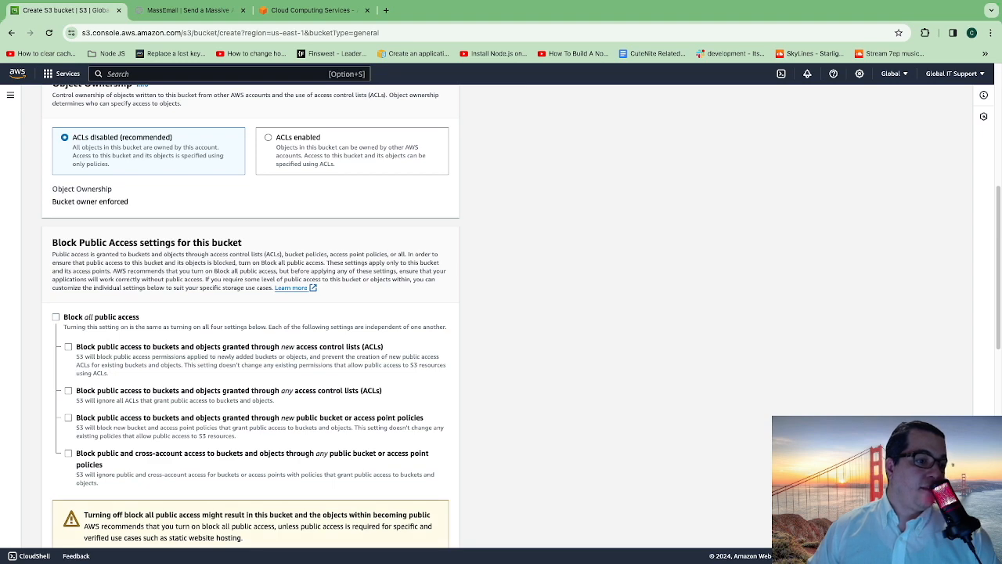
pyautogui.scroll(-1, 521, 313)
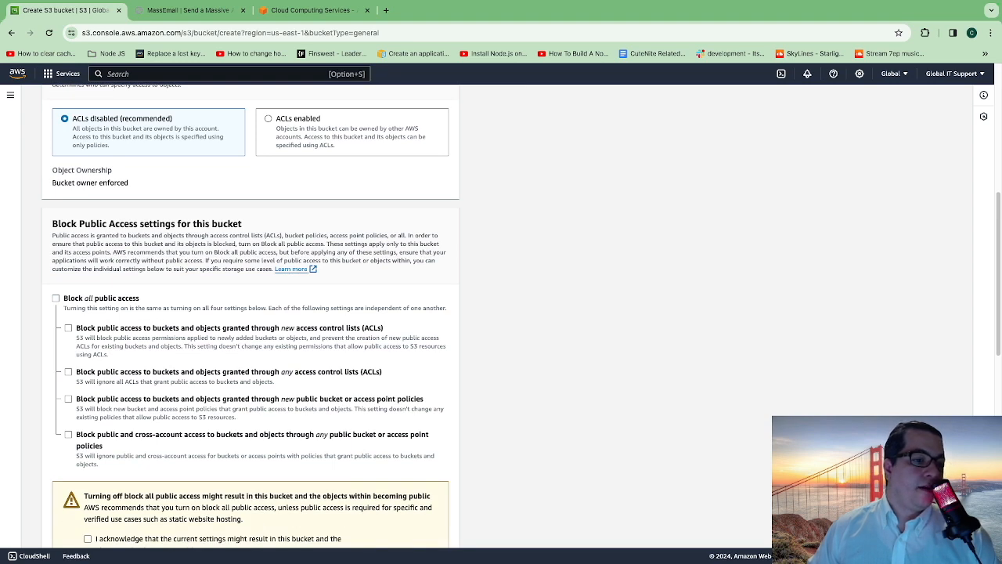
pyautogui.scroll(-5, 250, 314)
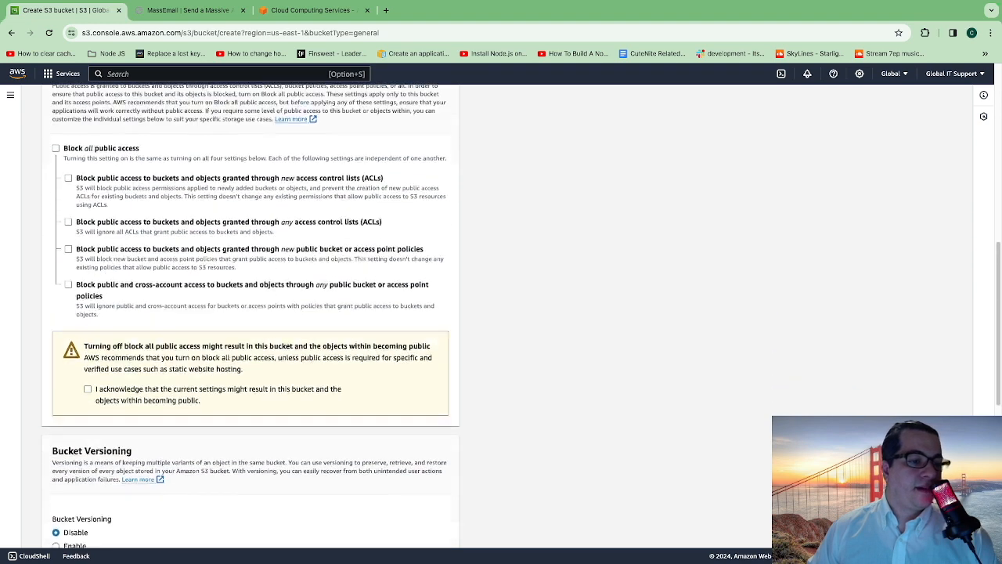
pyautogui.click(88, 360)
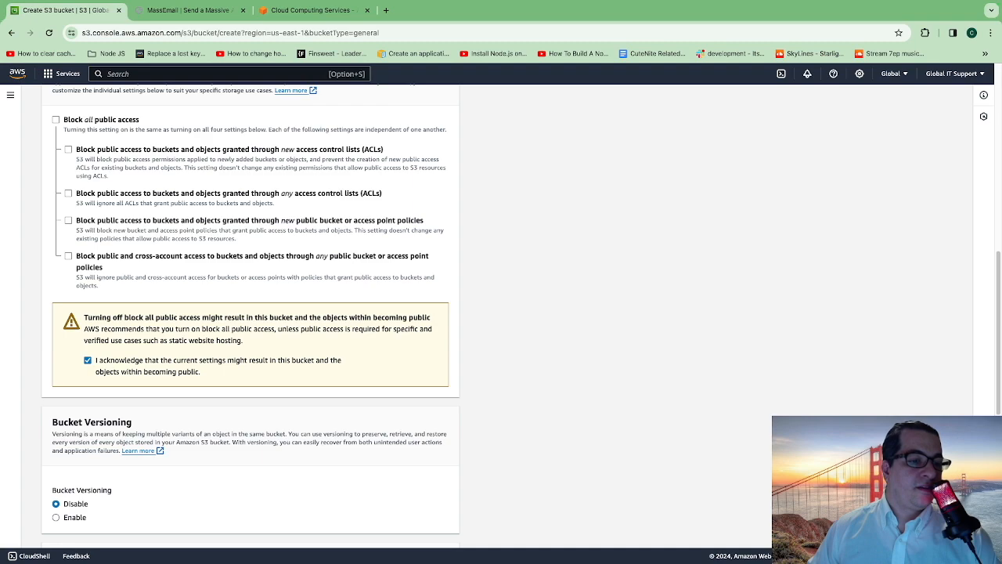
# - Review the versioning, tags and encryption settings, leaving the defaults, and try to create the bucket
pyautogui.scroll(-6, 250, 313)
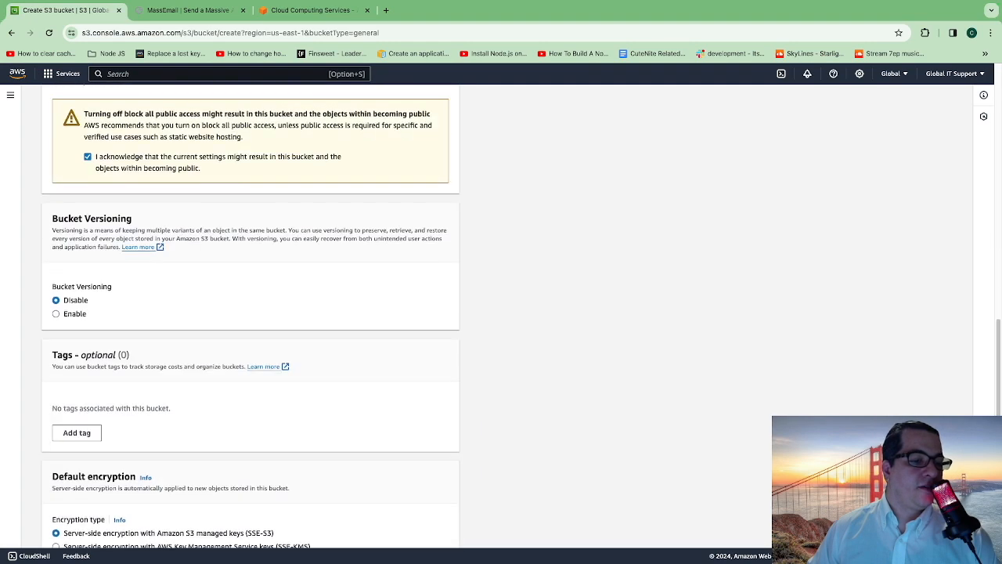
pyautogui.scroll(-5, 250, 313)
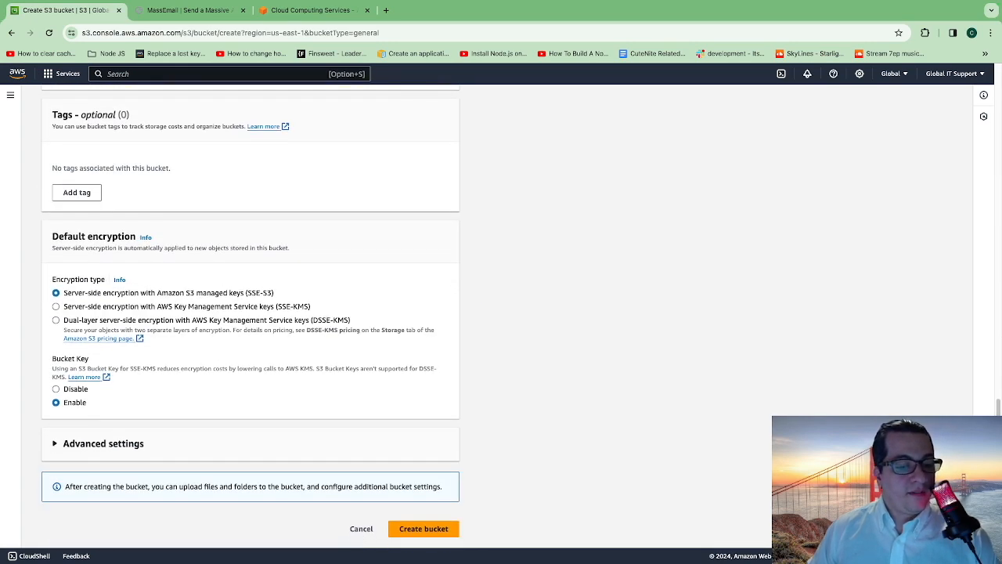
pyautogui.scroll(13, 250, 313)
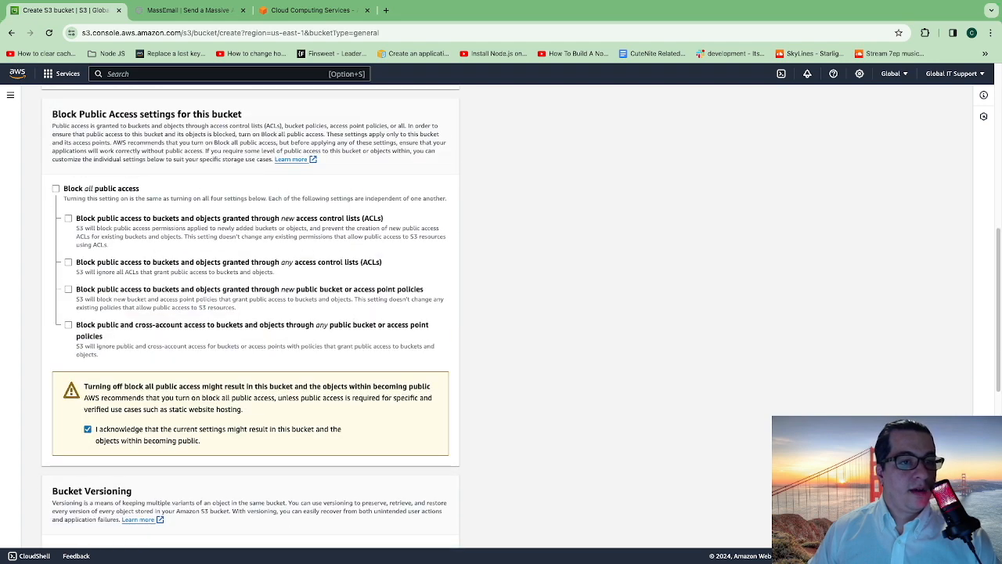
pyautogui.scroll(-12, 250, 313)
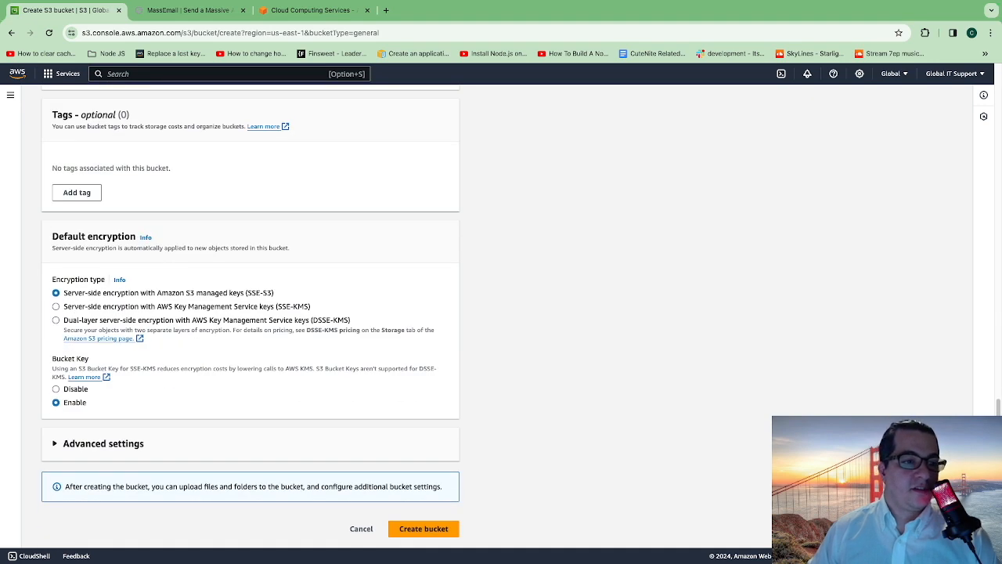
pyautogui.scroll(1, 250, 313)
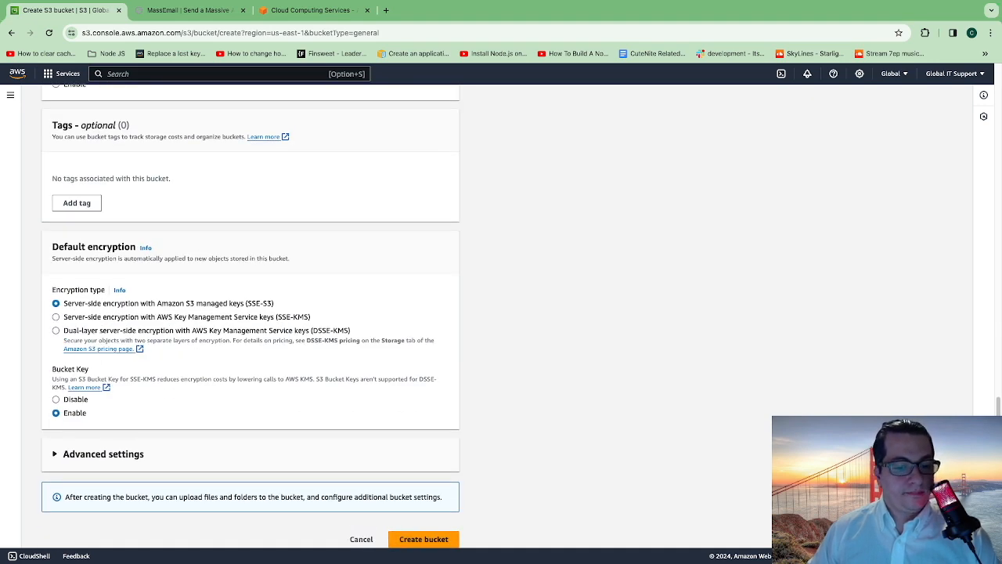
pyautogui.scroll(-1, 250, 313)
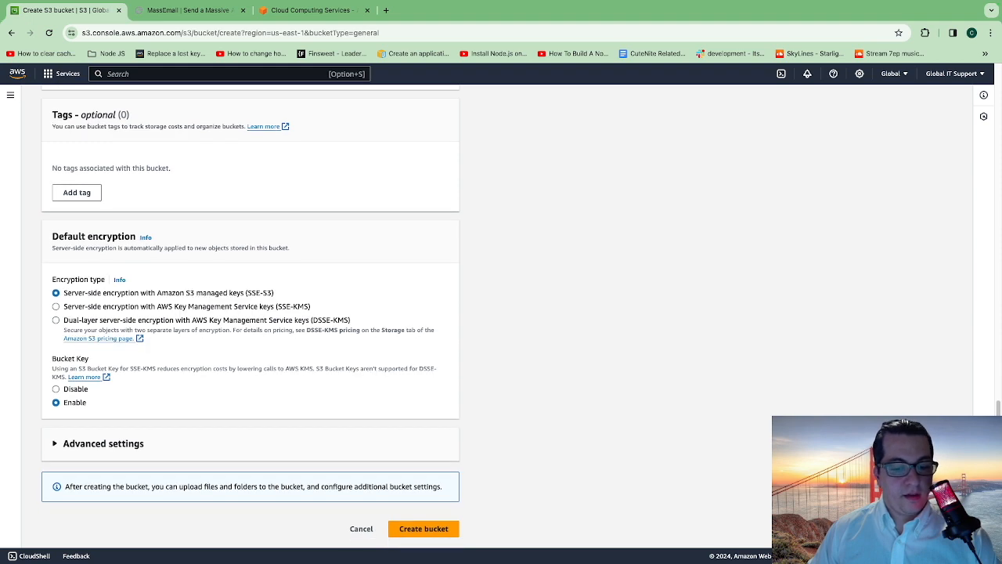
pyautogui.click(424, 539)
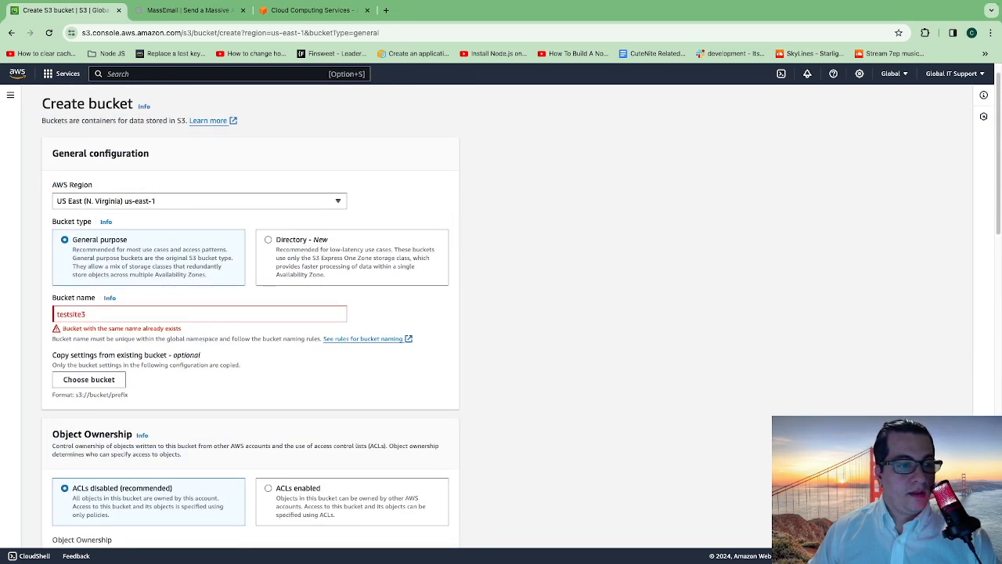
# - Change the bucket name to masssmail7 and create the bucket
pyautogui.press('super+a')
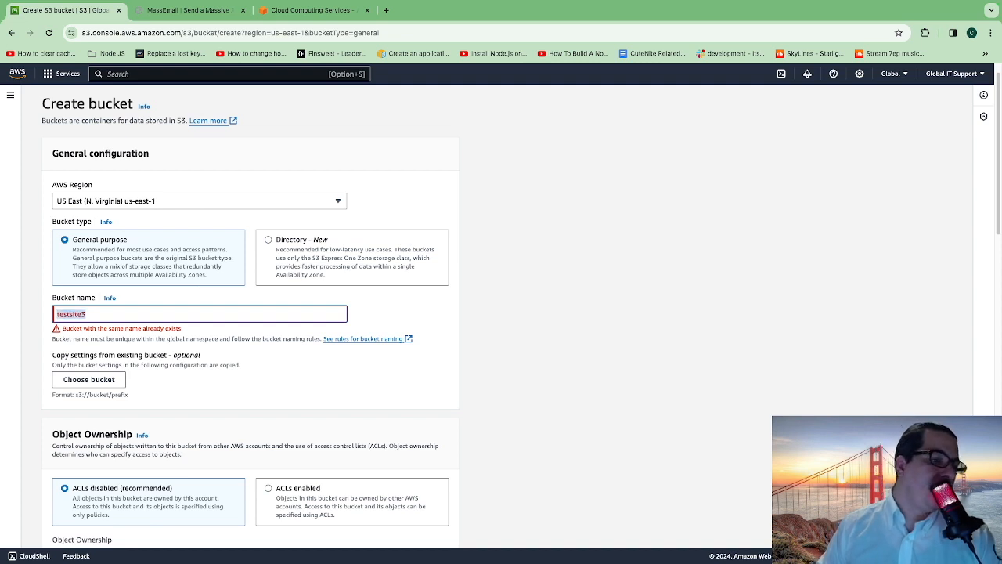
pyautogui.write('masssmail')
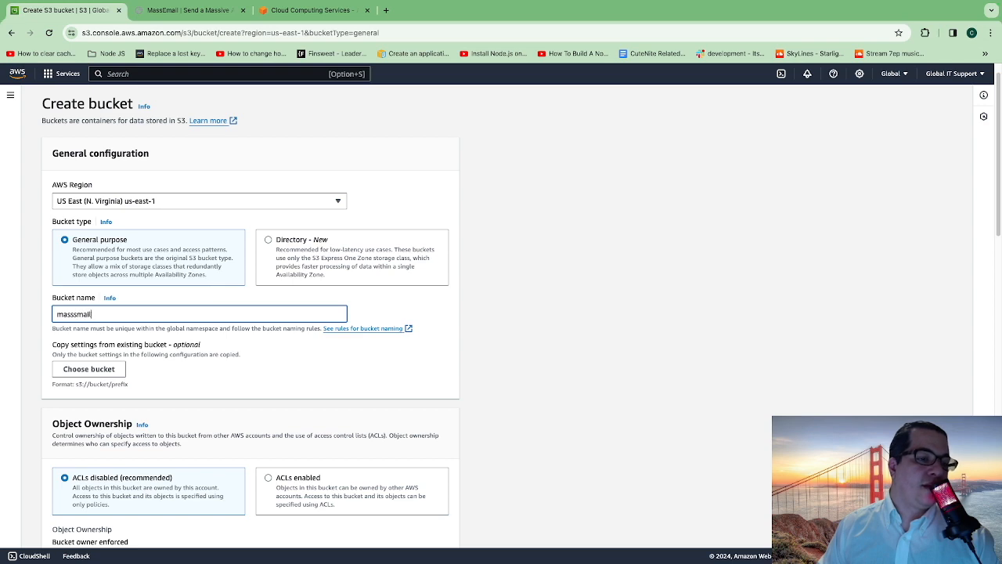
pyautogui.write('7')
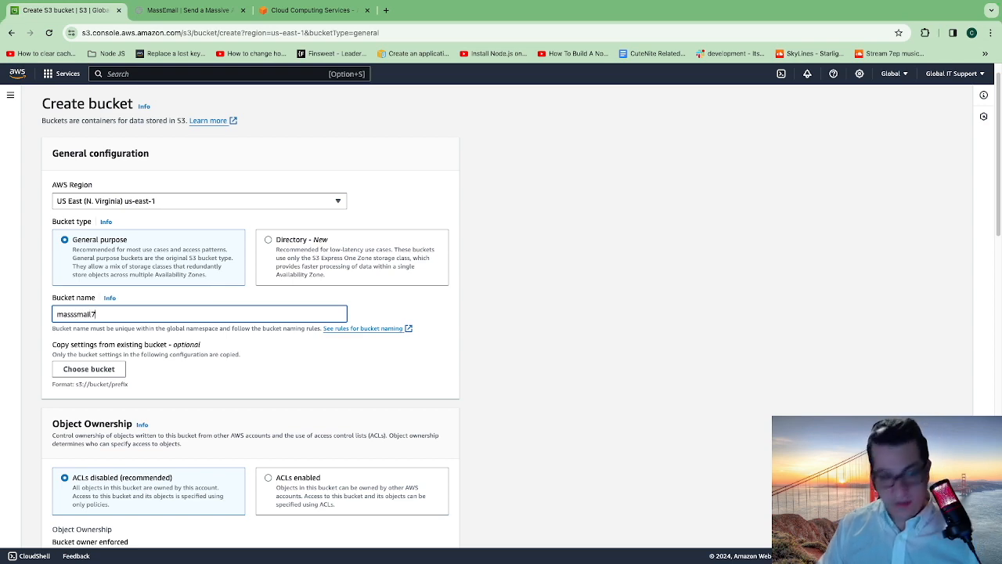
pyautogui.scroll(-12, 497, 313)
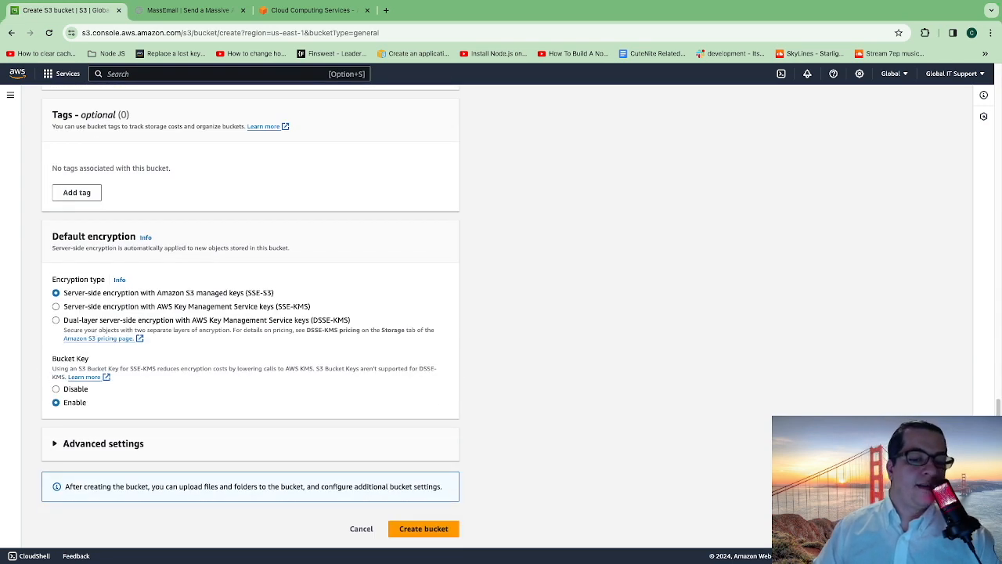
pyautogui.click(424, 528)
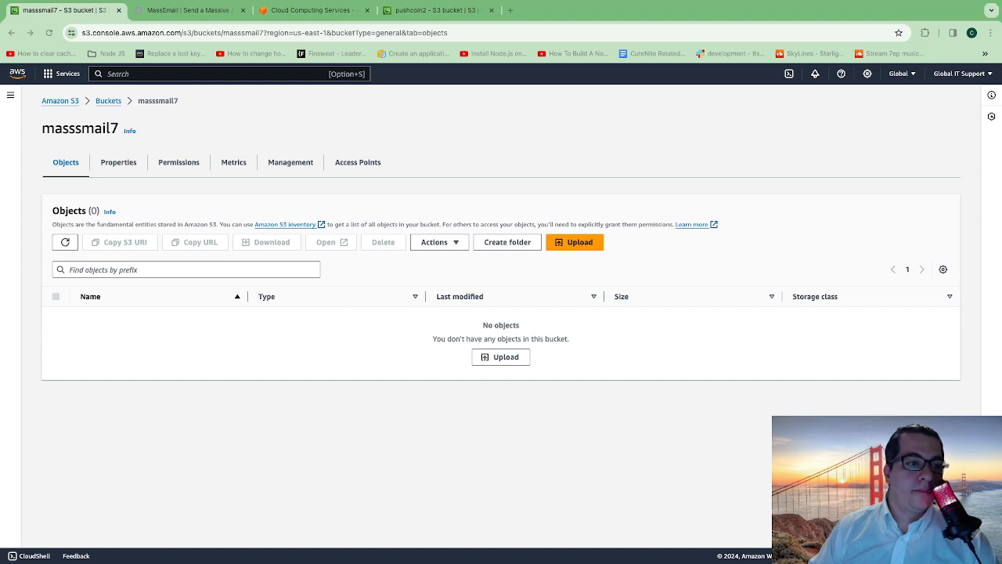
# - In masssmail7's permissions, paste a 2012-10-17 bucket policy with Sid PublicReadGetObject, Effect Allow, Principal *, Action s3:GetObject and Resource arn:aws:s3:::pushcoin2/*
pyautogui.click(118, 163)
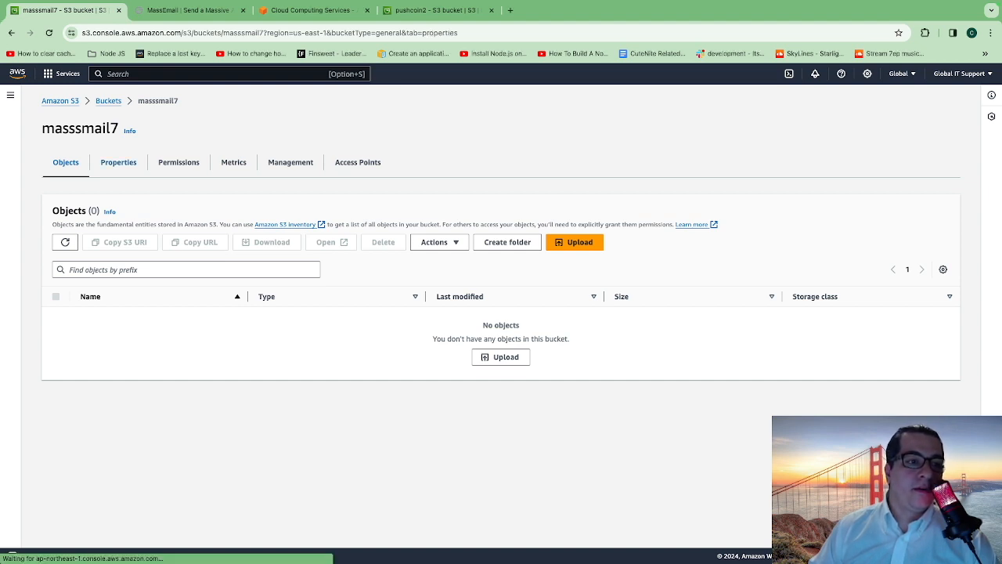
pyautogui.click(178, 162)
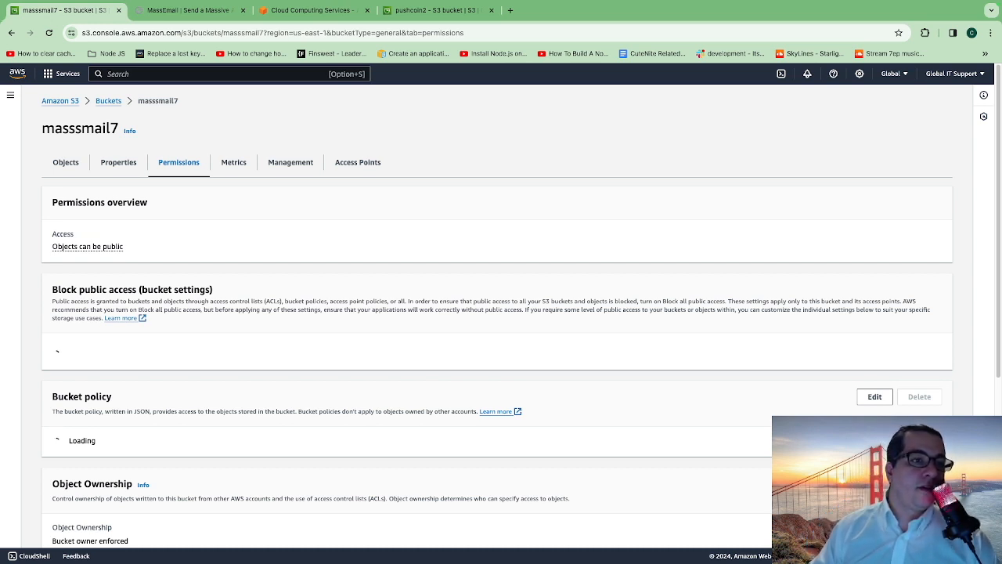
pyautogui.scroll(-3, 497, 313)
pyautogui.scroll(-1, 497, 313)
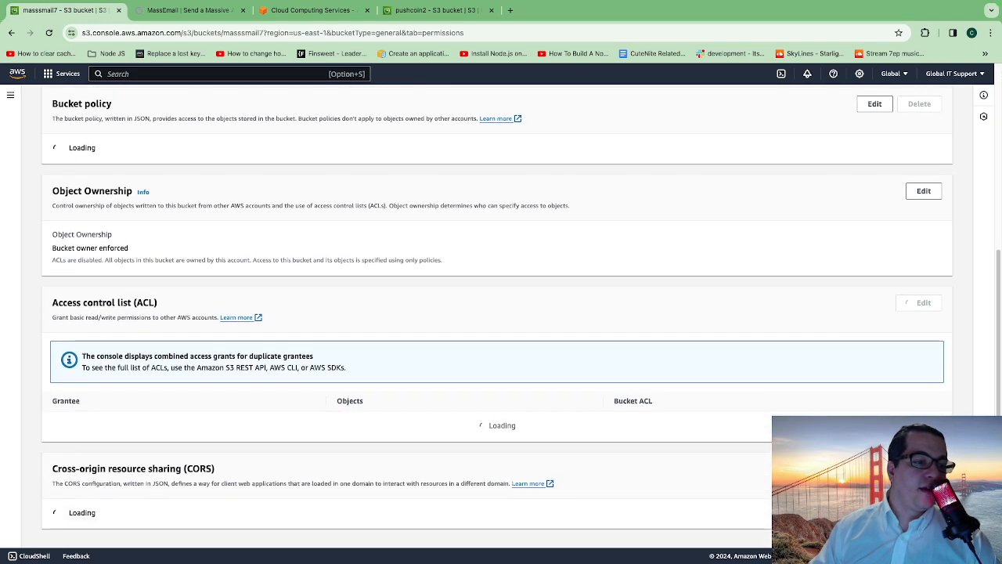
pyautogui.scroll(3, 497, 313)
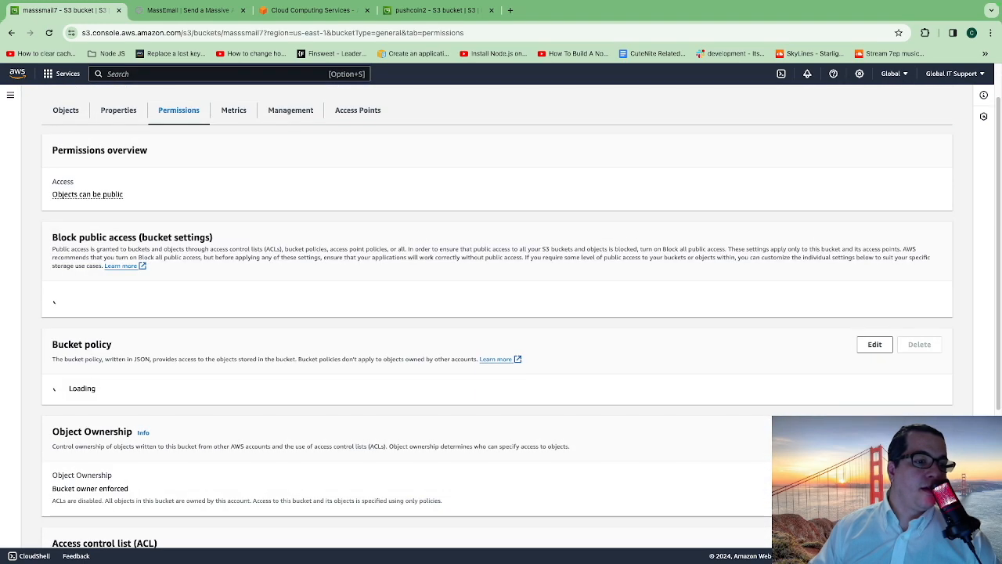
pyautogui.scroll(-1, 497, 313)
pyautogui.scroll(-1, 497, 313)
pyautogui.scroll(1, 497, 313)
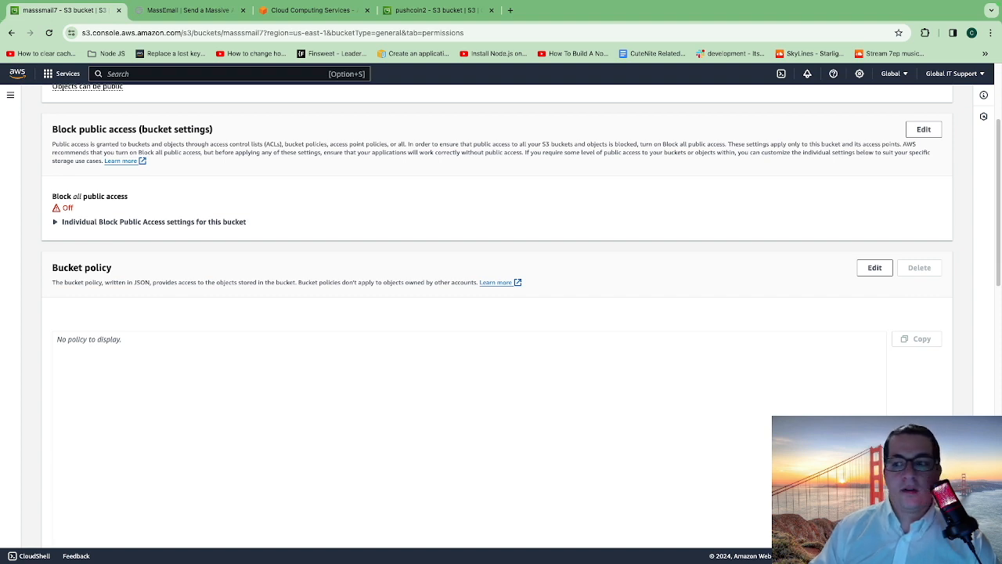
pyautogui.scroll(-2, 500, 313)
pyautogui.click(874, 113)
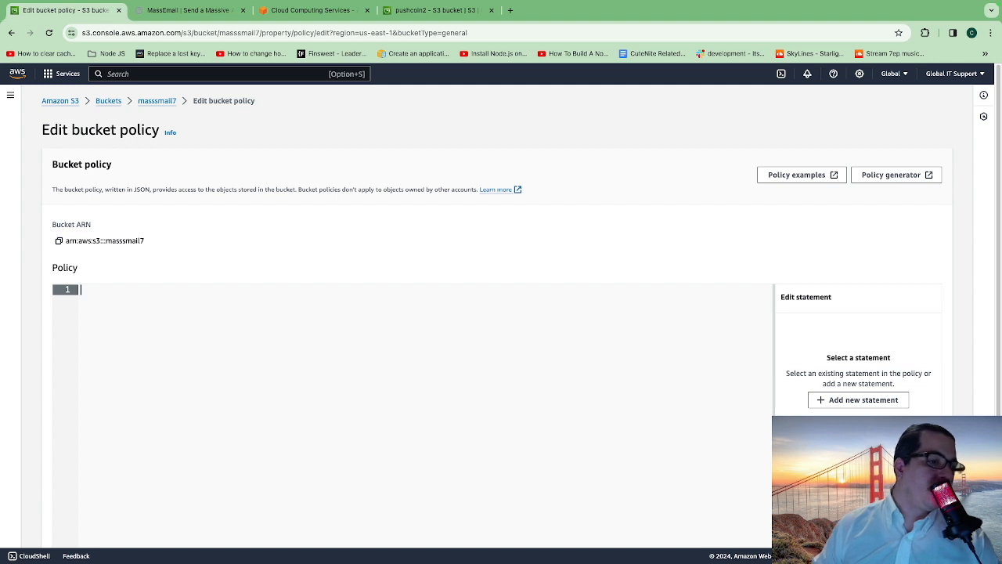
pyautogui.write('{     "Version": "2012-10-17",     "Statement": [         {             "Sid": "PublicReadGetObject",             "Effect": "Allow",             "Principal": "*",             "Action": "s3:GetObject",             "Resource": "arn:aws:s3:::pushcoin2/*"         }     ] }')
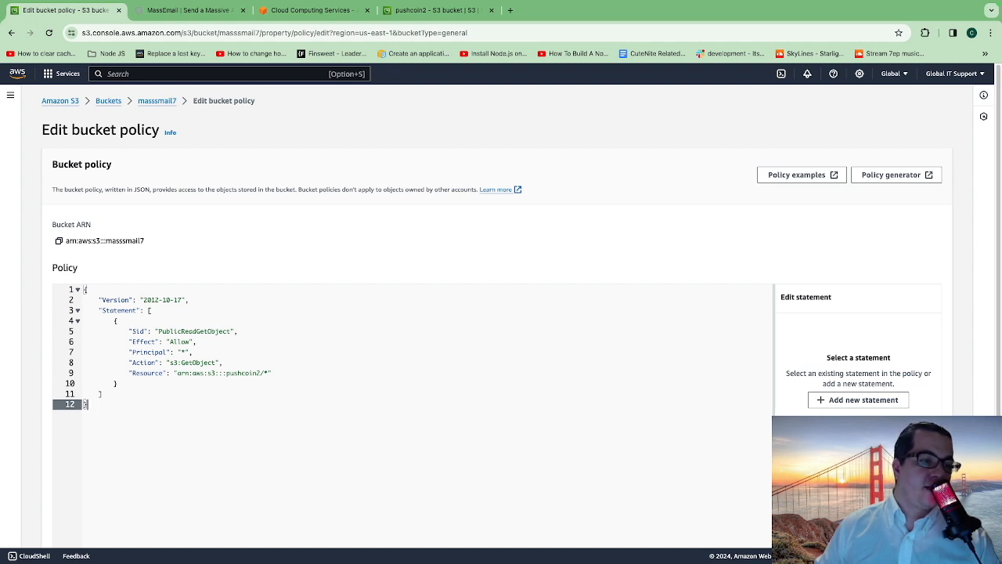
# - Replace the Resource ARN in the bucket policy with arn:aws:s3:::masssmail7, keeping the /* suffix, and save the policy
pyautogui.click(58, 241)
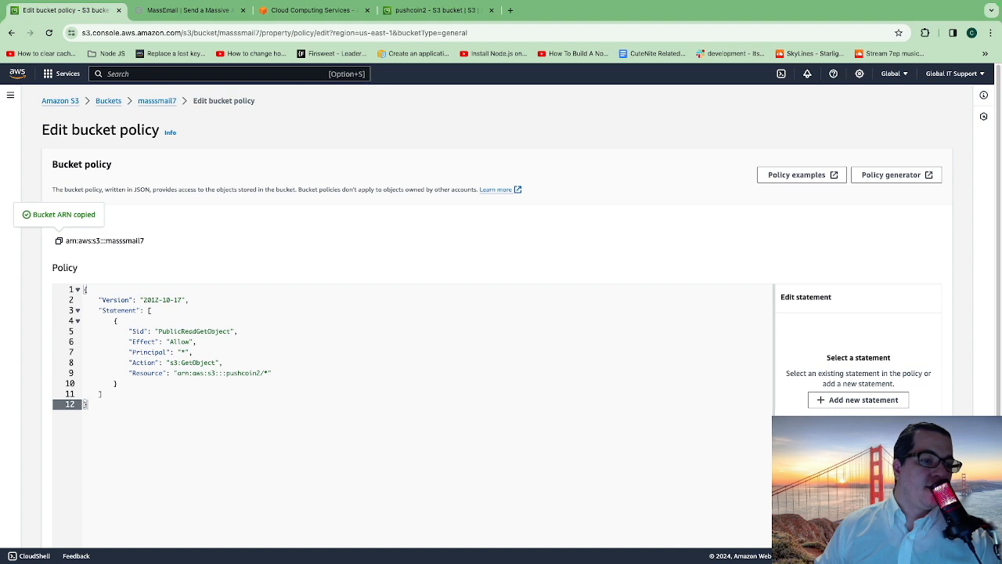
pyautogui.moveTo(177, 372); pyautogui.dragTo(260, 373)
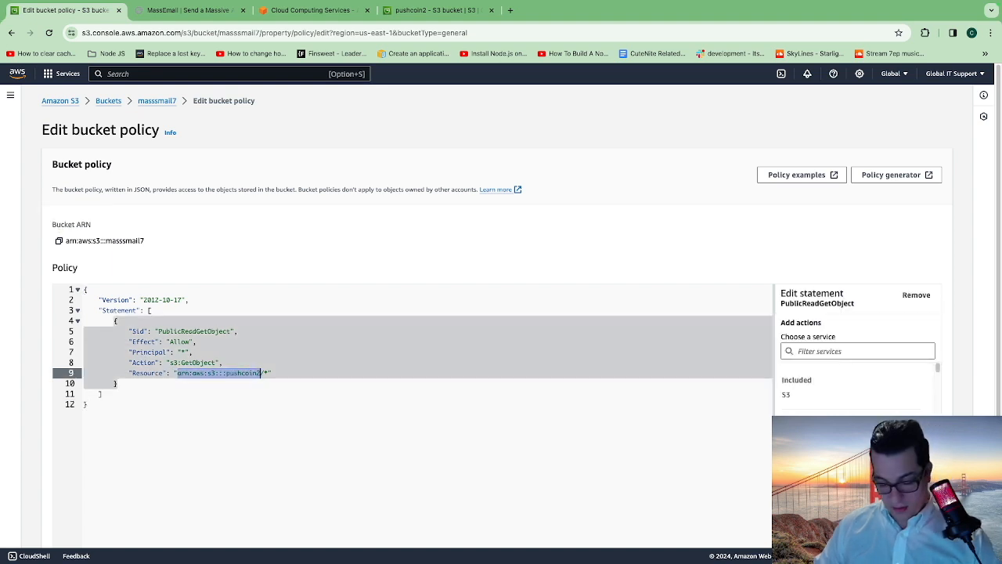
pyautogui.press('super+v')
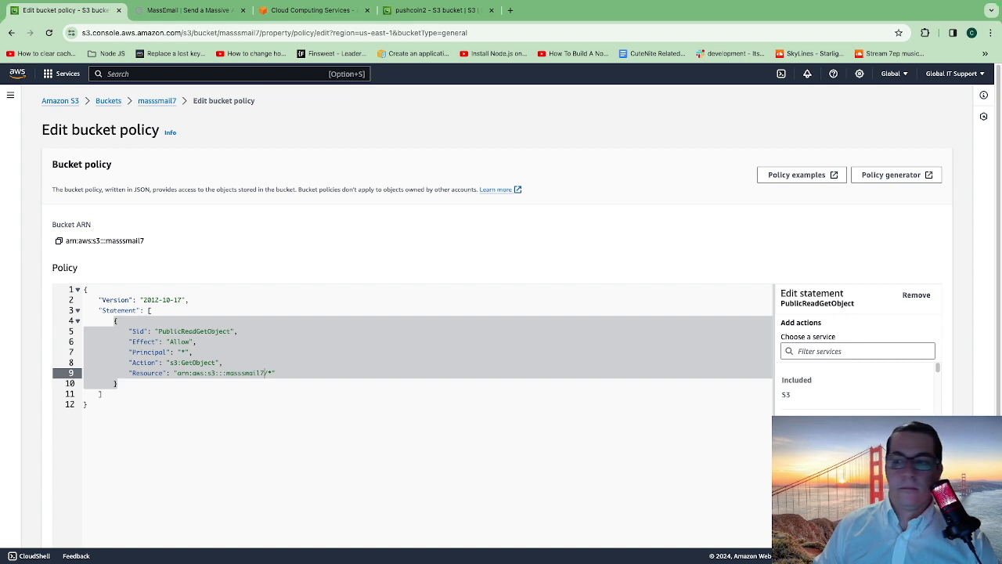
pyautogui.scroll(-3, 501, 313)
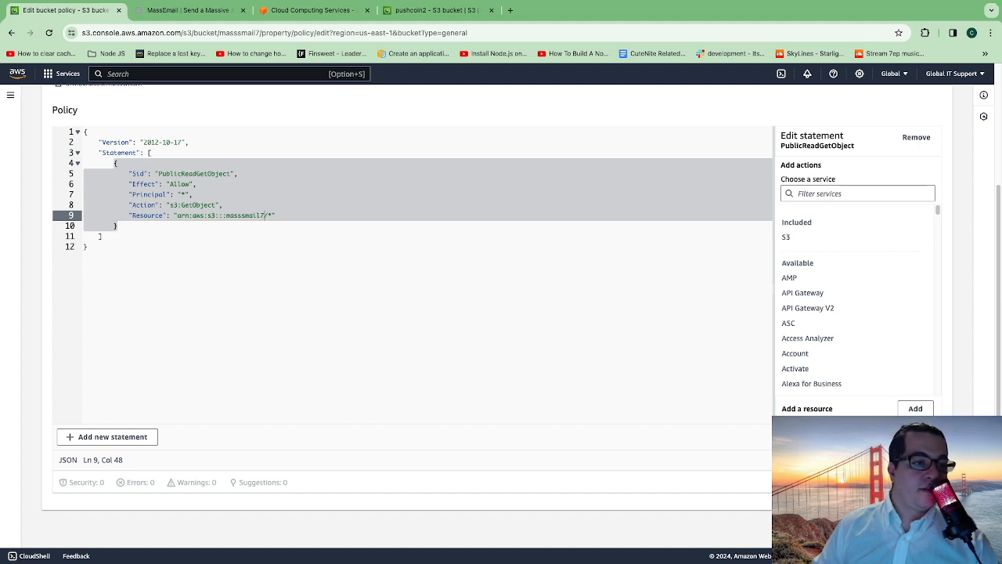
pyautogui.scroll(3, 806, 367)
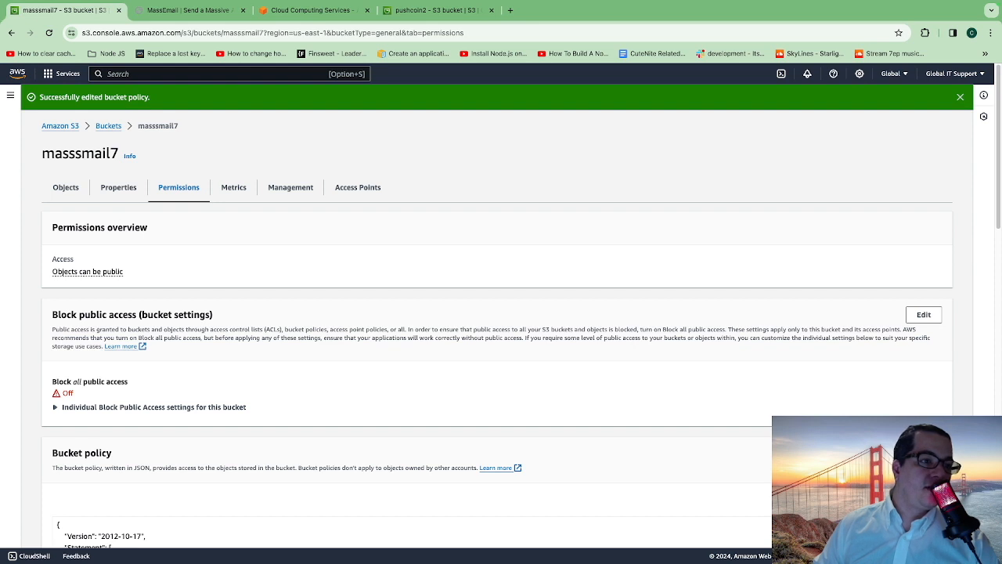
pyautogui.moveTo(39, 97); pyautogui.dragTo(150, 97)
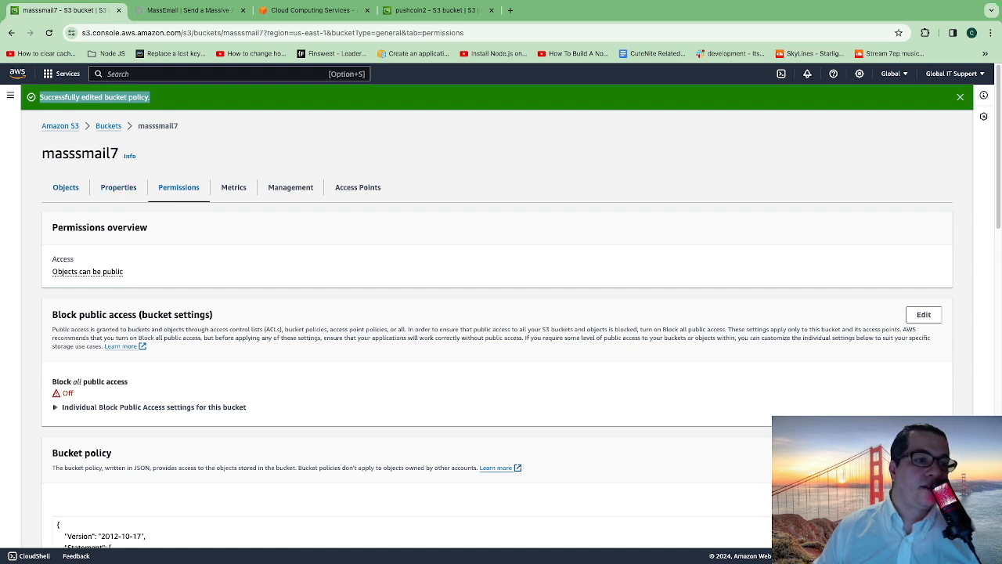
# - Open the static website hosting settings in masssmail7's properties and enable hosting with the Host a static website type
pyautogui.click(66, 188)
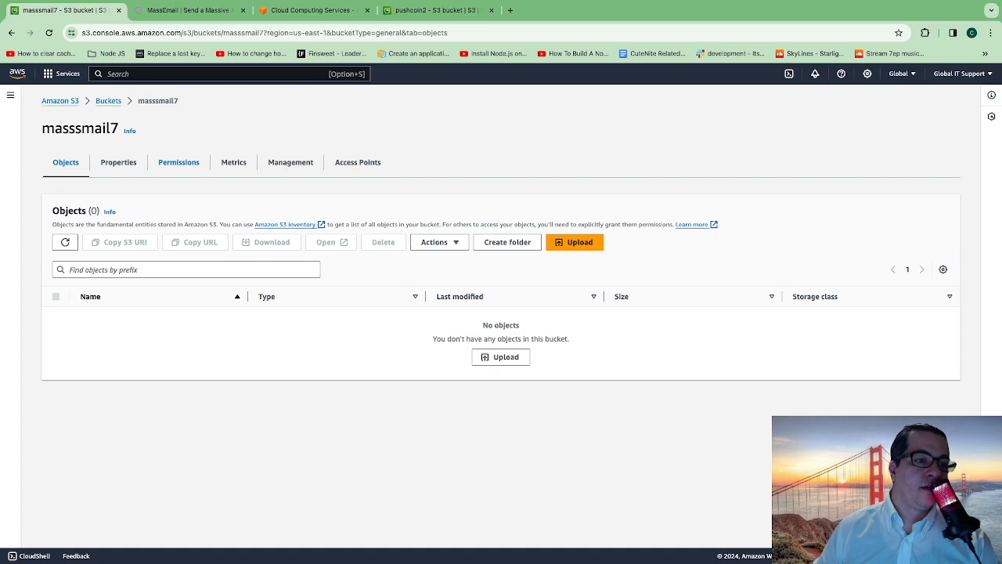
pyautogui.click(119, 162)
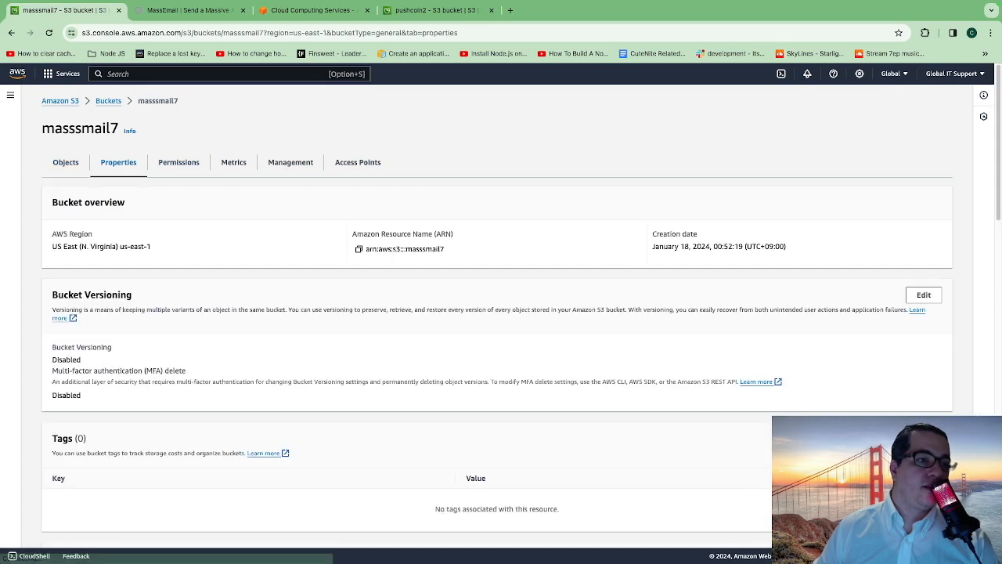
pyautogui.scroll(-15, 501, 313)
pyautogui.scroll(15, 500, 313)
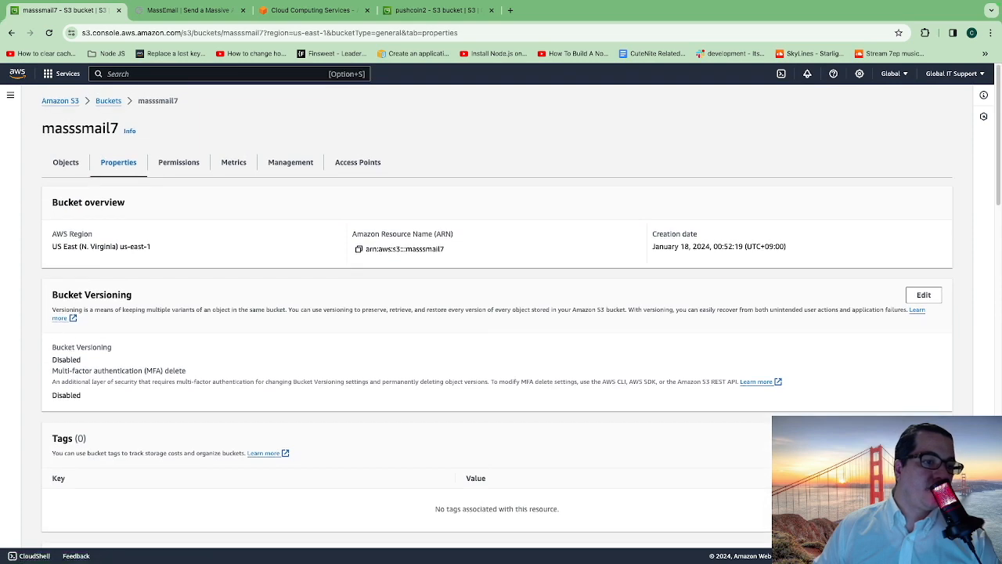
pyautogui.scroll(-15, 501, 313)
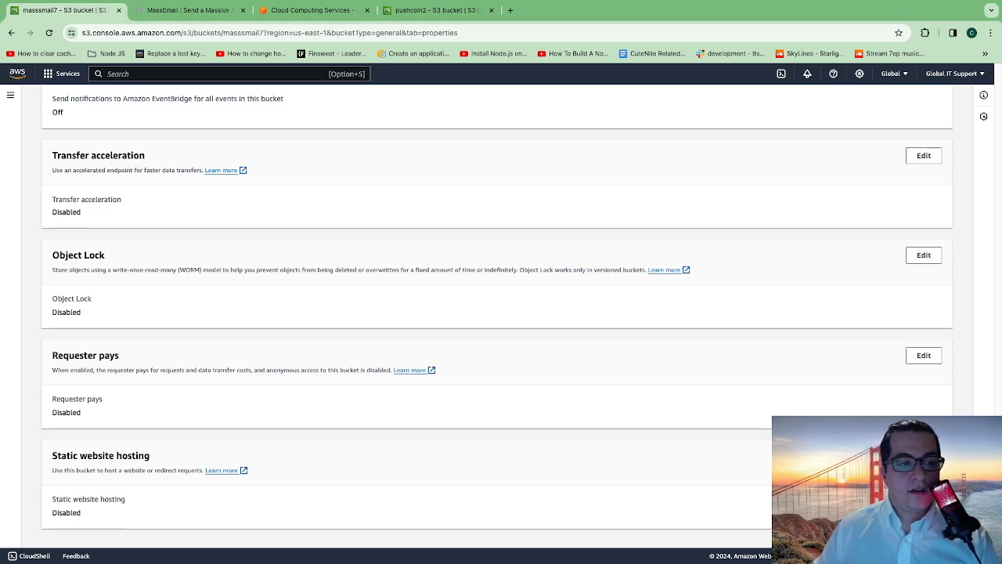
pyautogui.click(923, 456)
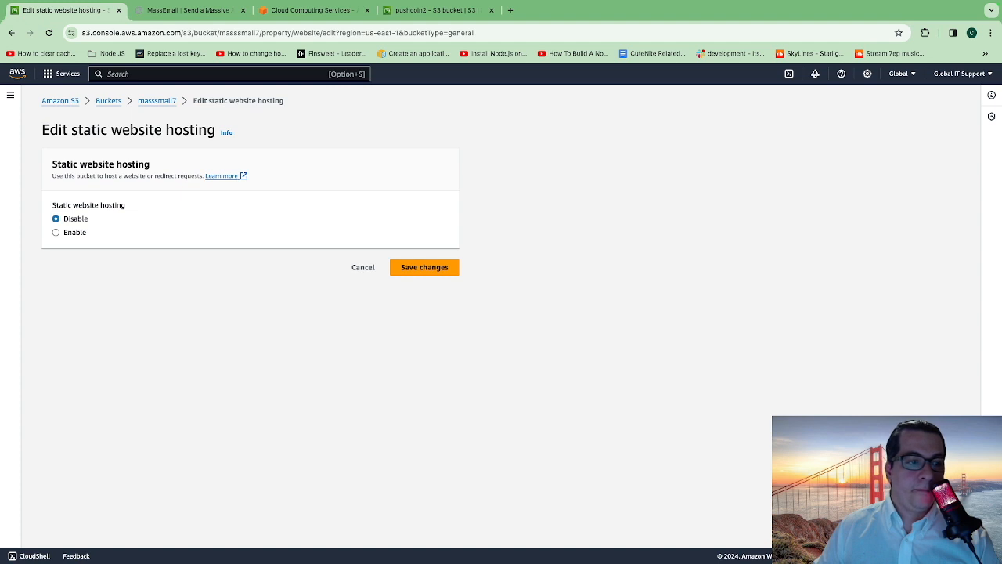
pyautogui.click(57, 232)
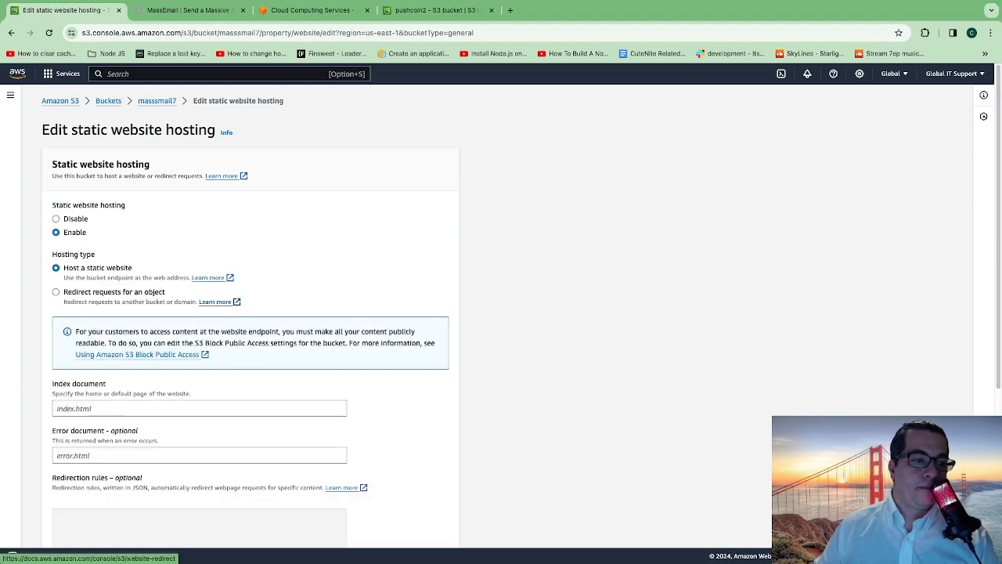
pyautogui.scroll(-1, 250, 316)
pyautogui.click(56, 131)
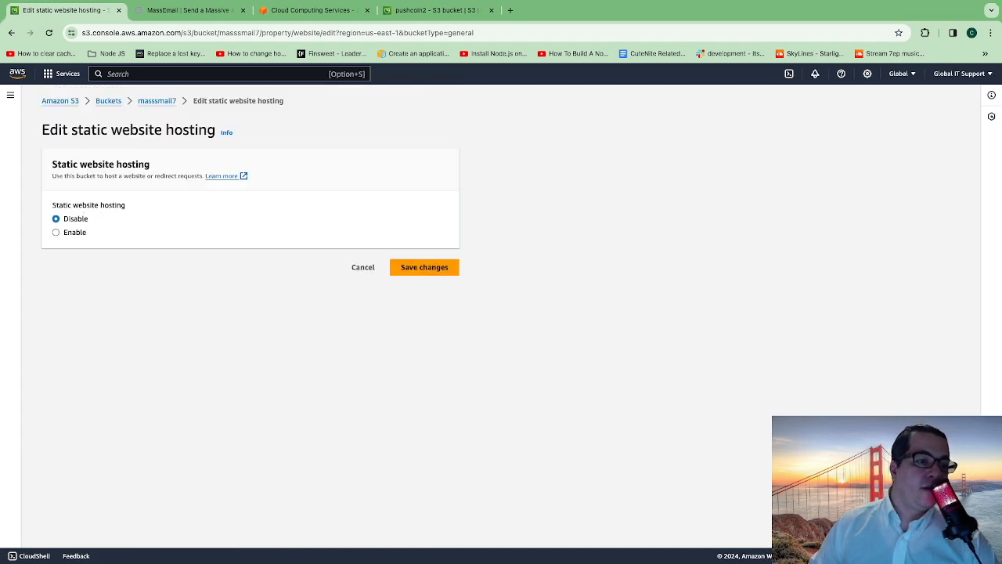
pyautogui.click(55, 233)
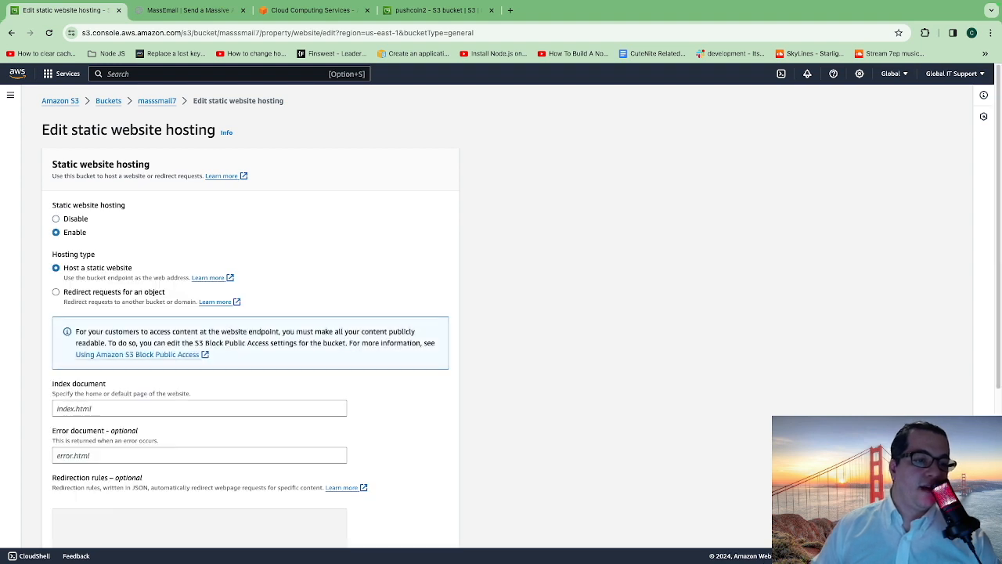
# - Set the index document to index.html and save the static website hosting settings
pyautogui.scroll(-3, 250, 313)
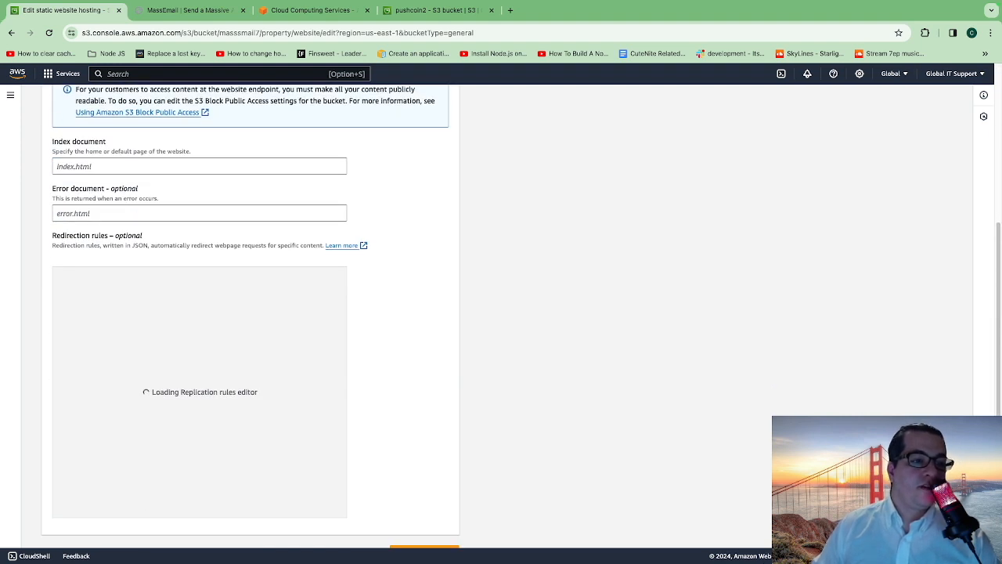
pyautogui.click(199, 166)
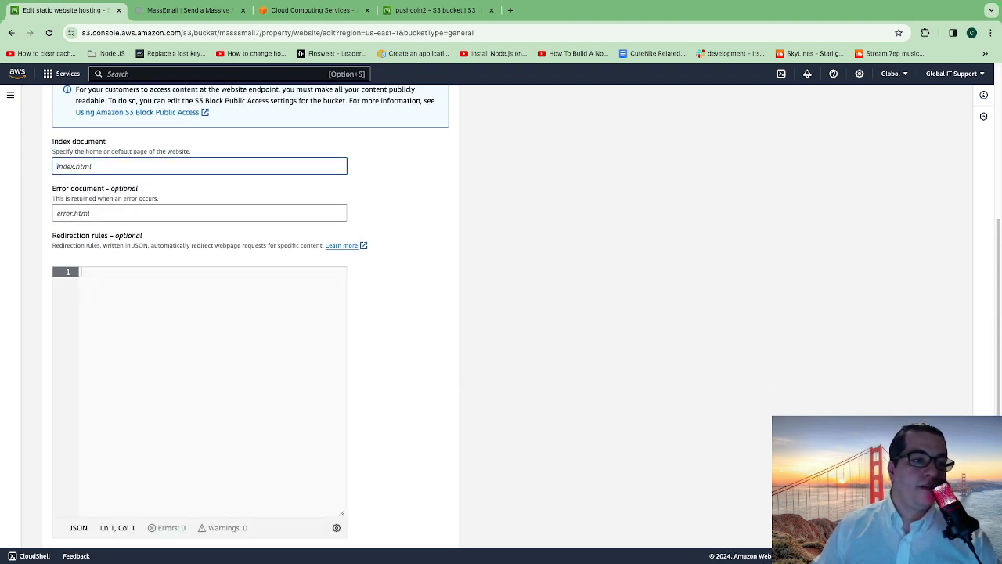
pyautogui.scroll(2, 250, 313)
pyautogui.scroll(1, 251, 313)
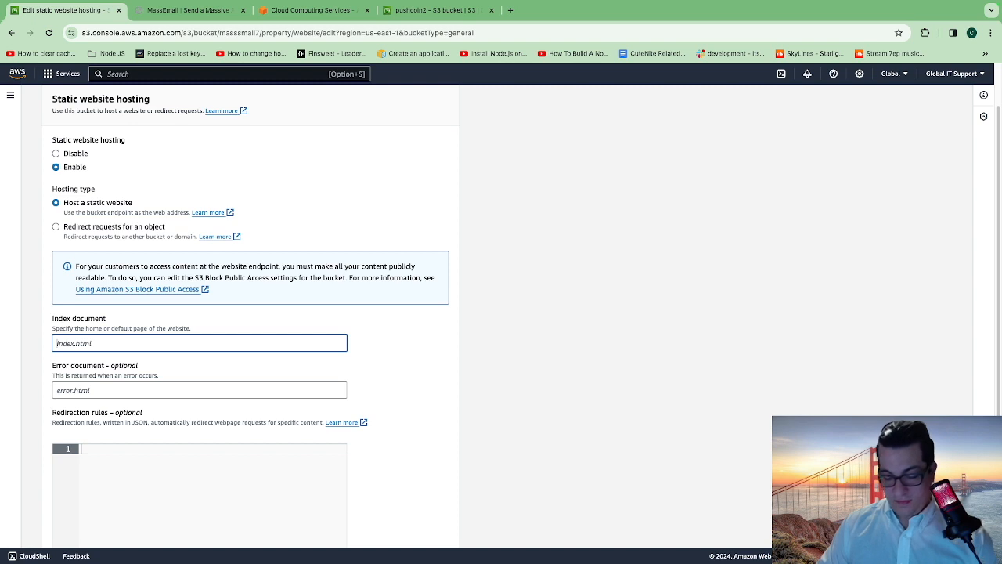
pyautogui.write('index')
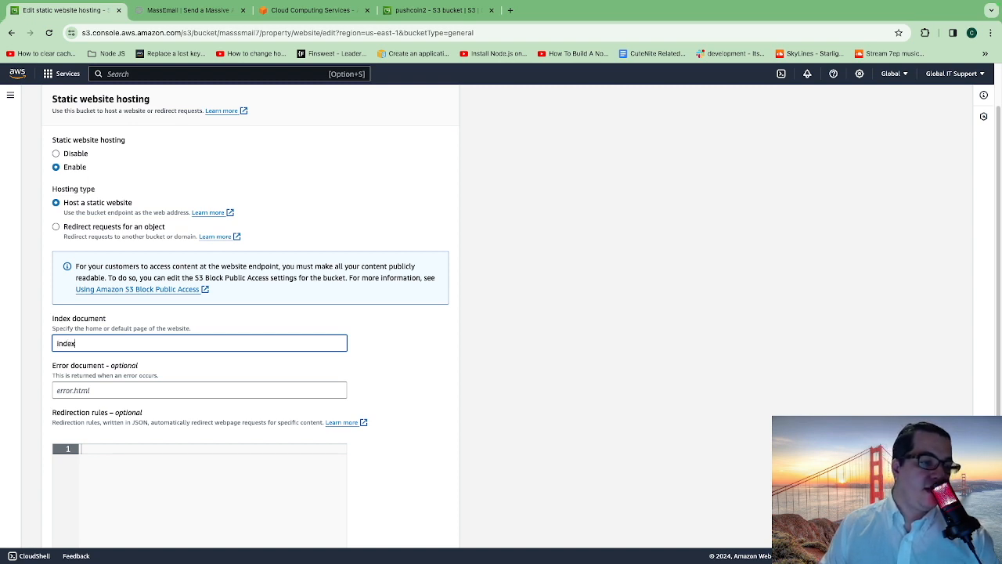
pyautogui.write('.html')
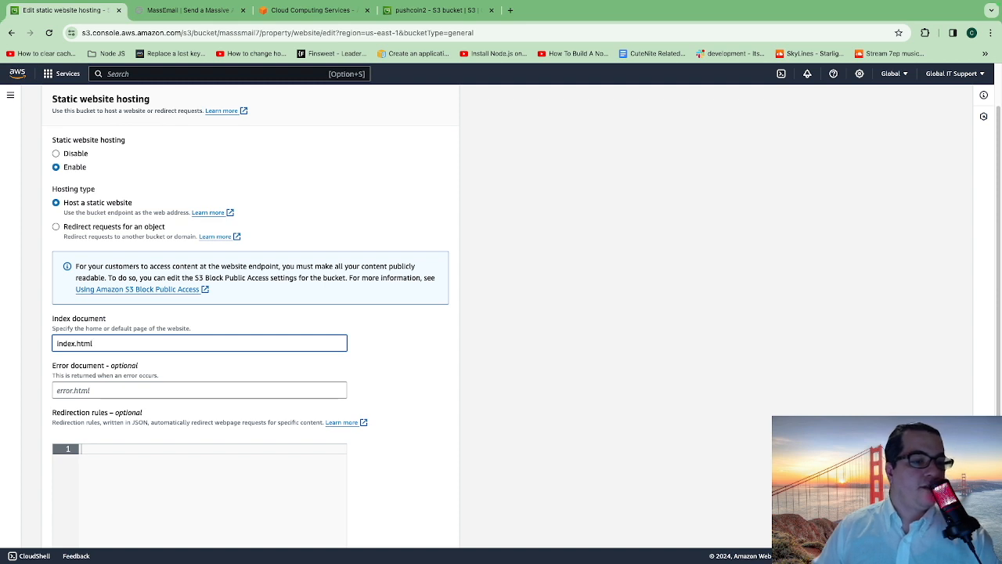
pyautogui.scroll(-3, 250, 313)
pyautogui.scroll(-1, 250, 313)
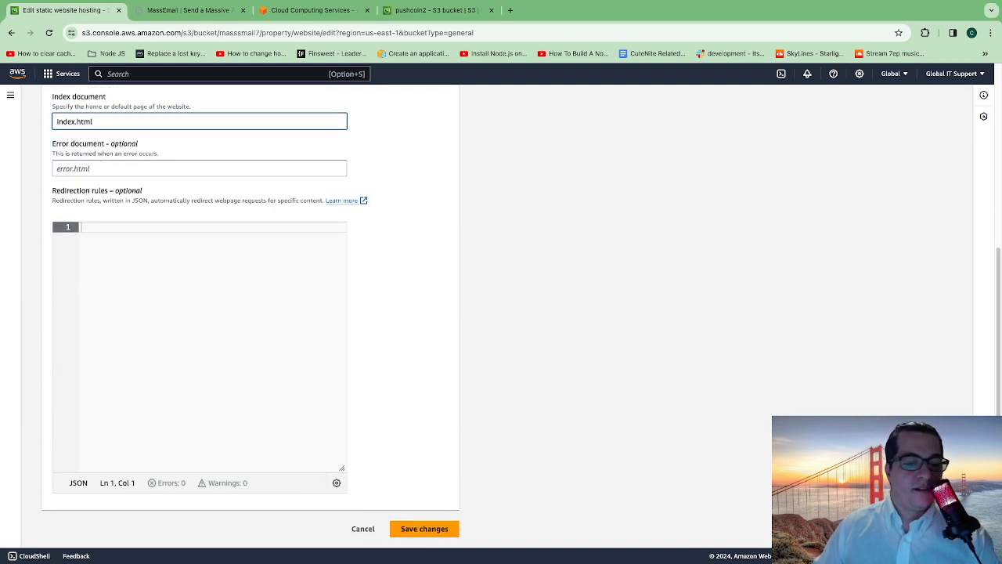
pyautogui.click(424, 529)
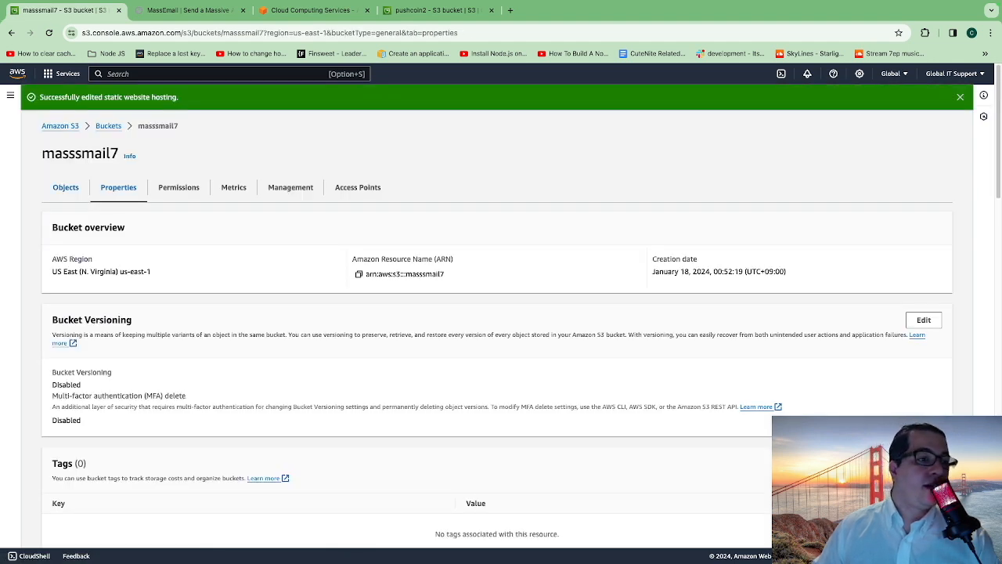
# - Start an upload to masssmail7 from its objects list and open the file picker for adding files
pyautogui.click(65, 188)
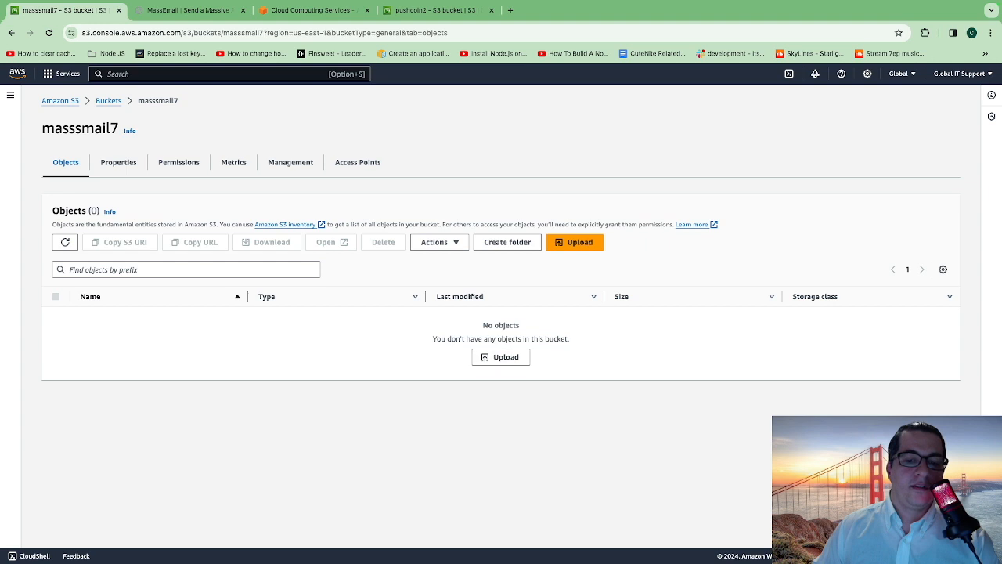
pyautogui.click(500, 356)
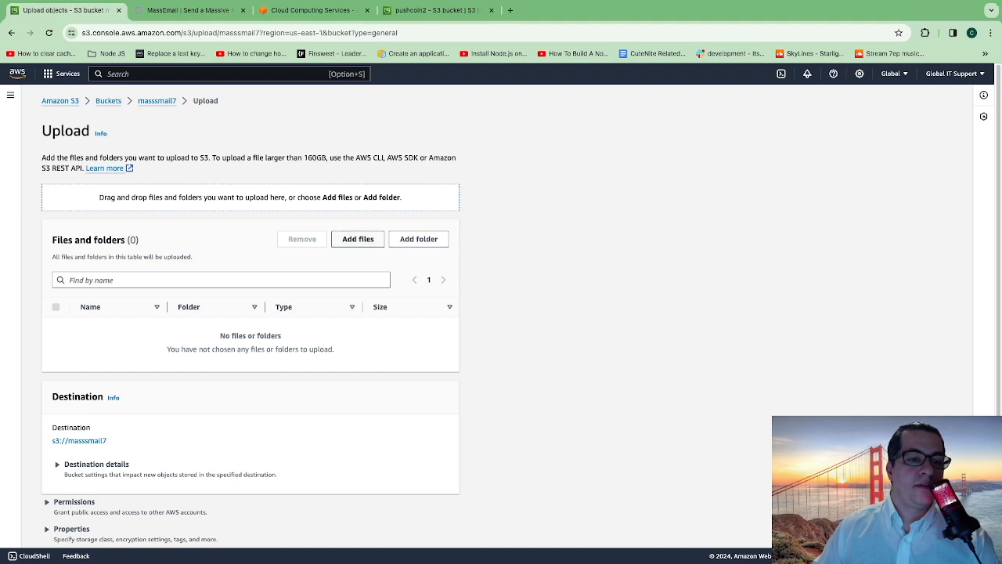
pyautogui.click(358, 239)
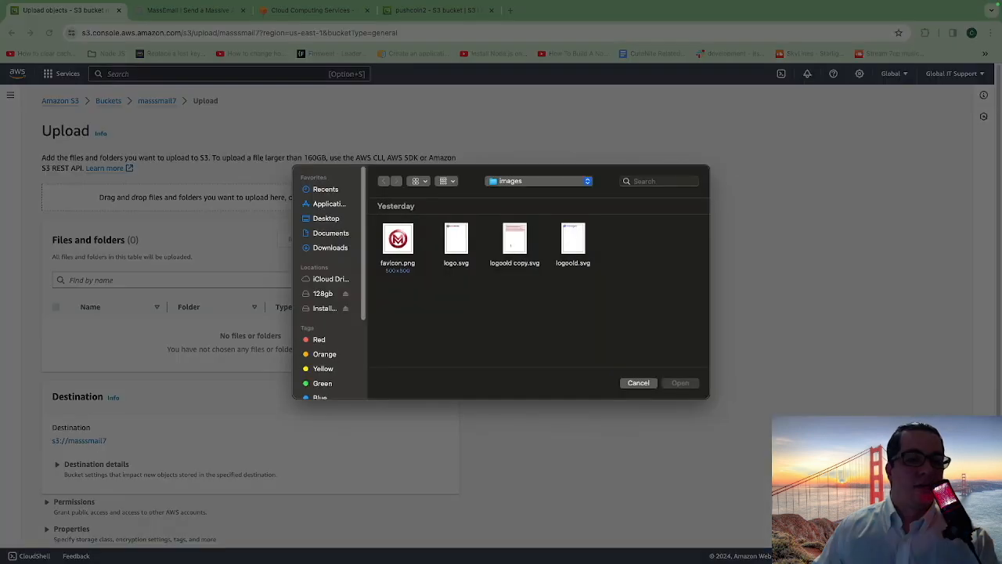
pyautogui.click(538, 181)
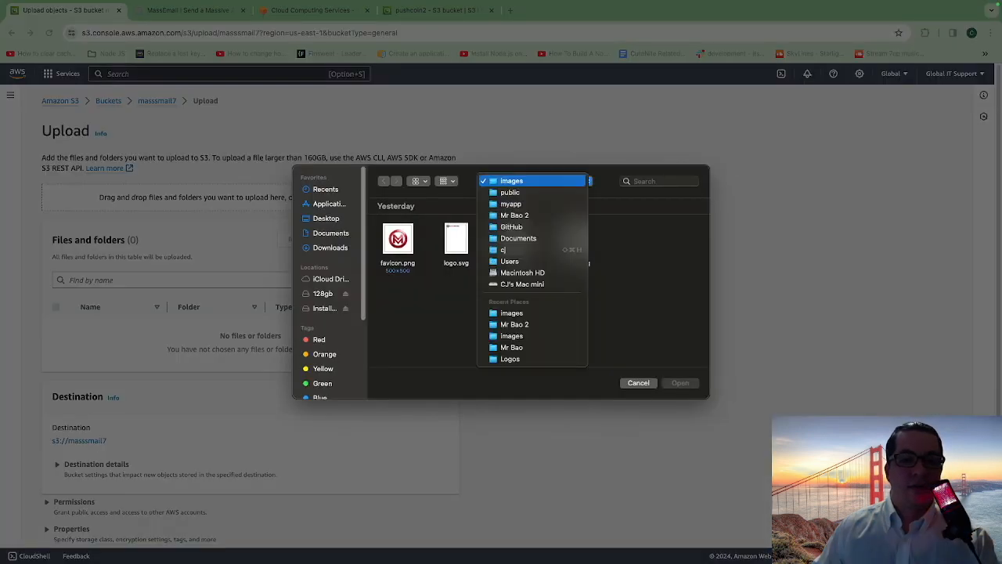
pyautogui.click(513, 192)
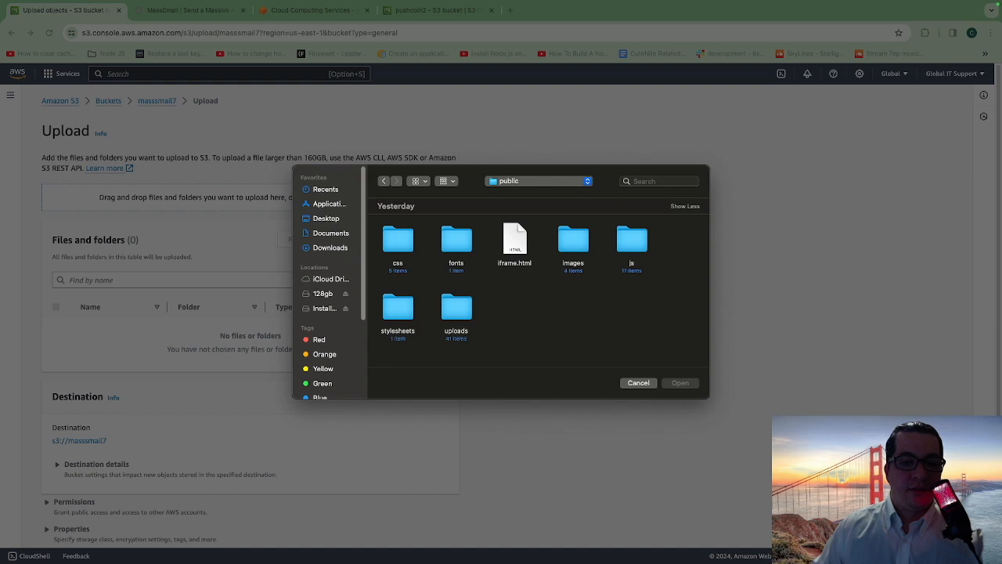
pyautogui.click(384, 181)
# - Browse to the myapp folder in the file picker and open its html subfolder
pyautogui.click(538, 181)
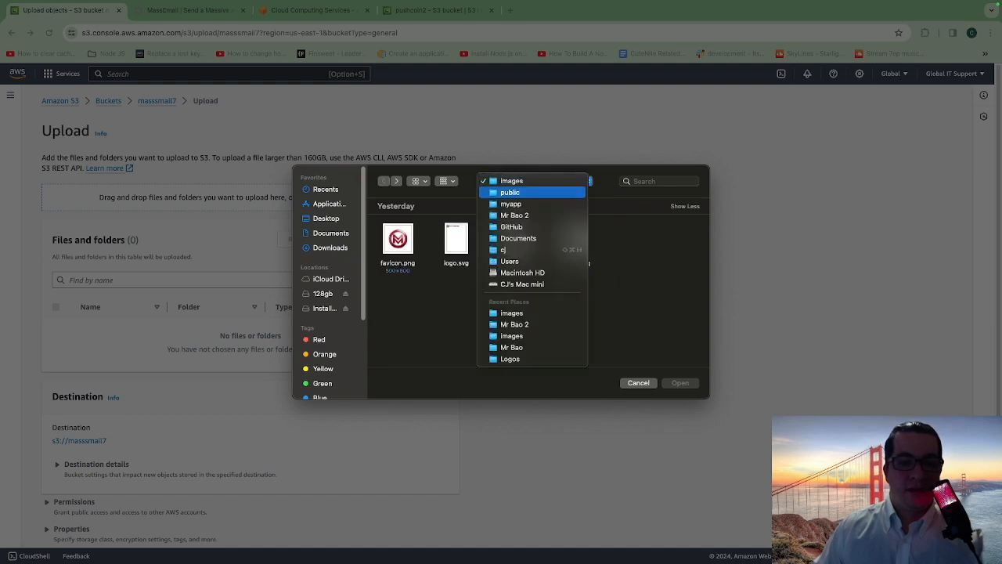
pyautogui.click(532, 204)
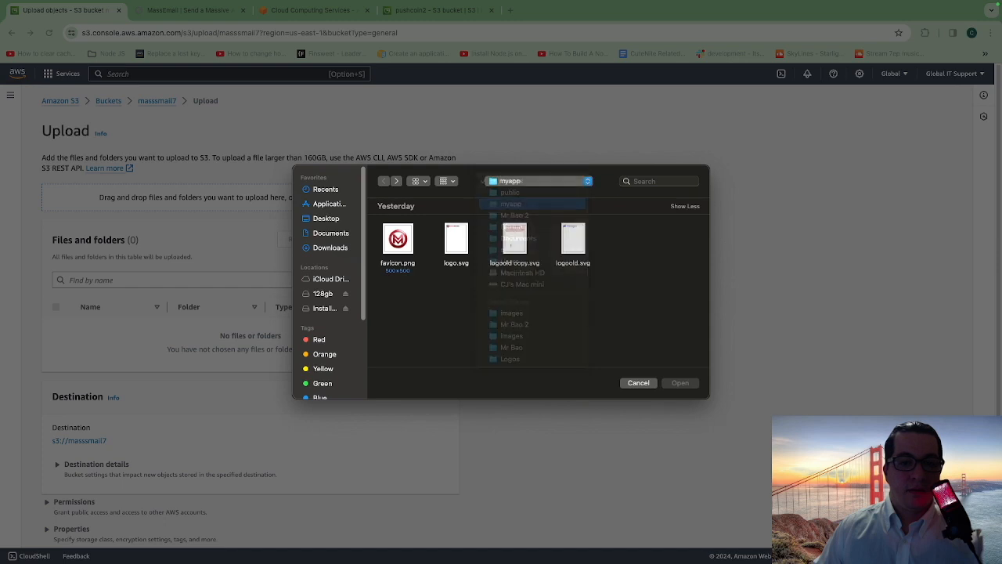
pyautogui.scroll(-5, 540, 282)
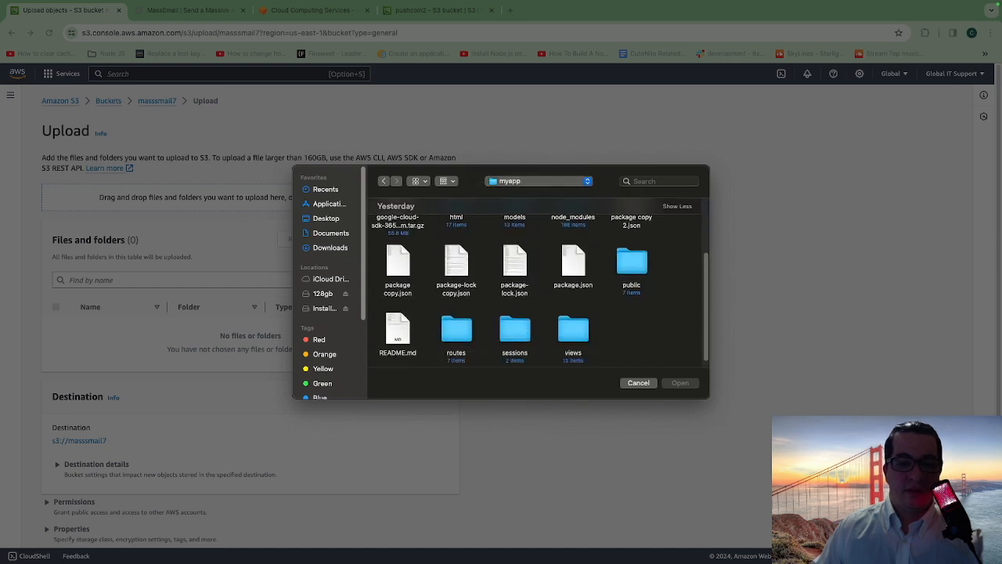
pyautogui.scroll(4, 538, 283)
pyautogui.scroll(-3, 539, 283)
pyautogui.scroll(2, 538, 283)
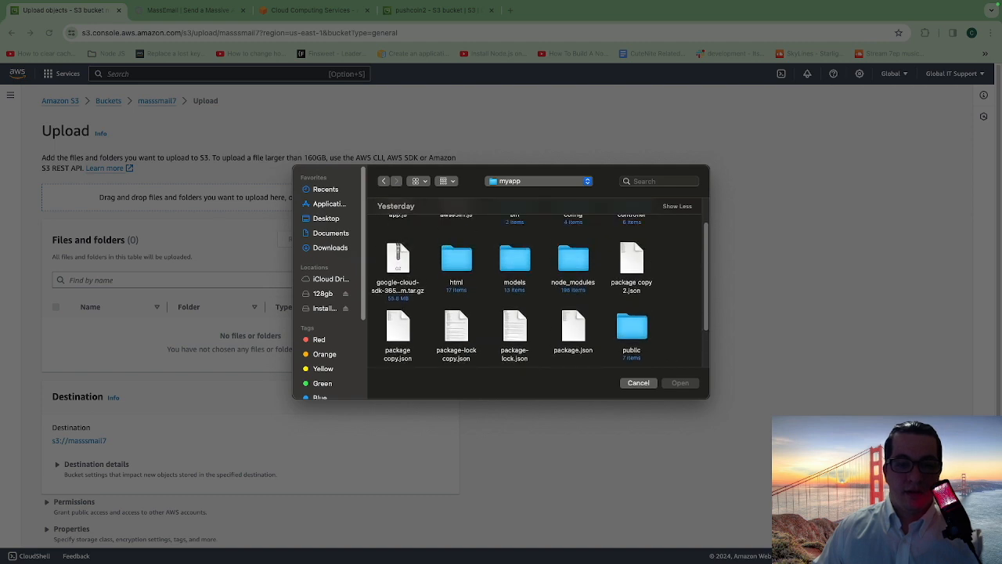
pyautogui.doubleClick(457, 259)
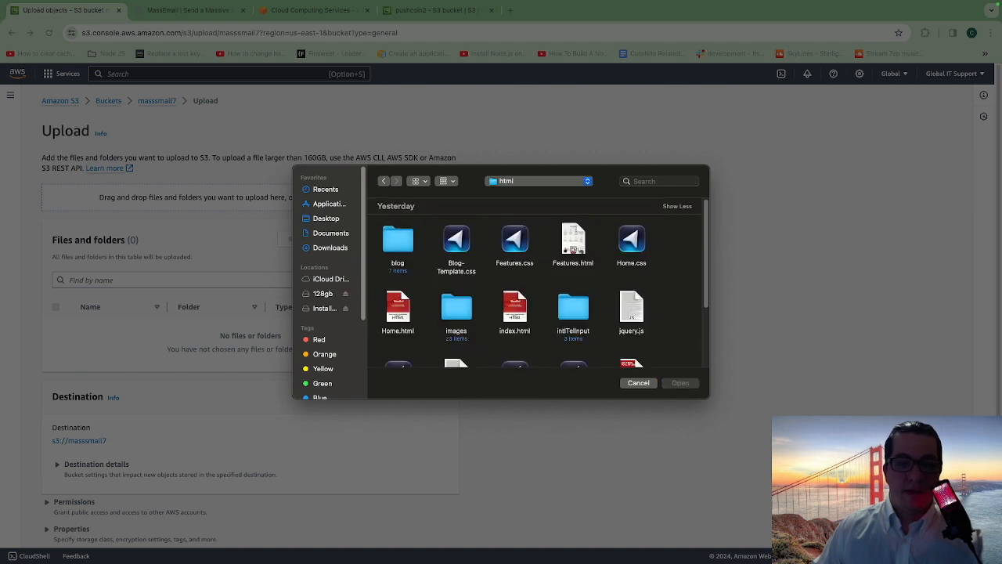
# - Select all files in the html folder and add them to the list of files to upload
pyautogui.moveTo(669, 226); pyautogui.dragTo(398, 369)
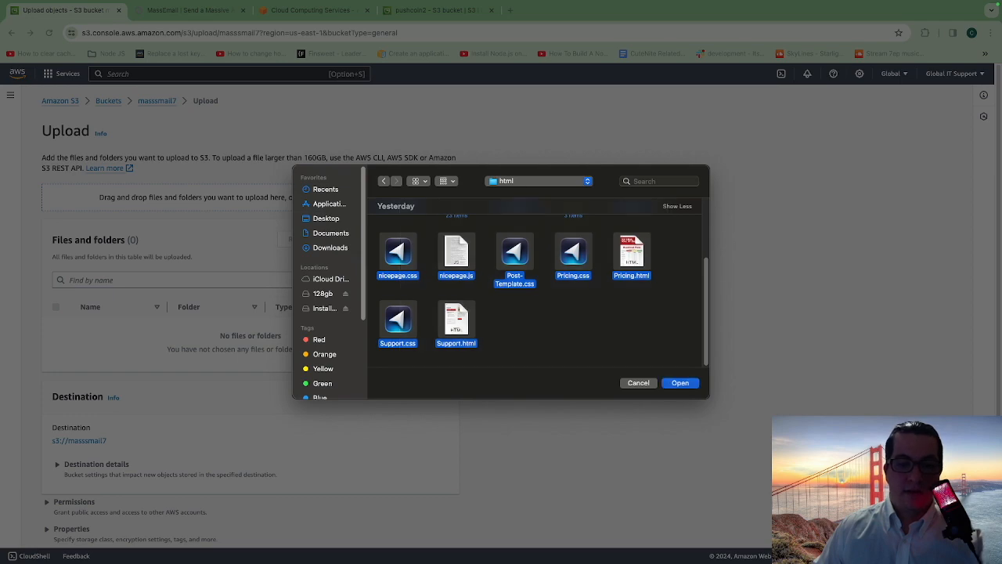
pyautogui.press('Return')
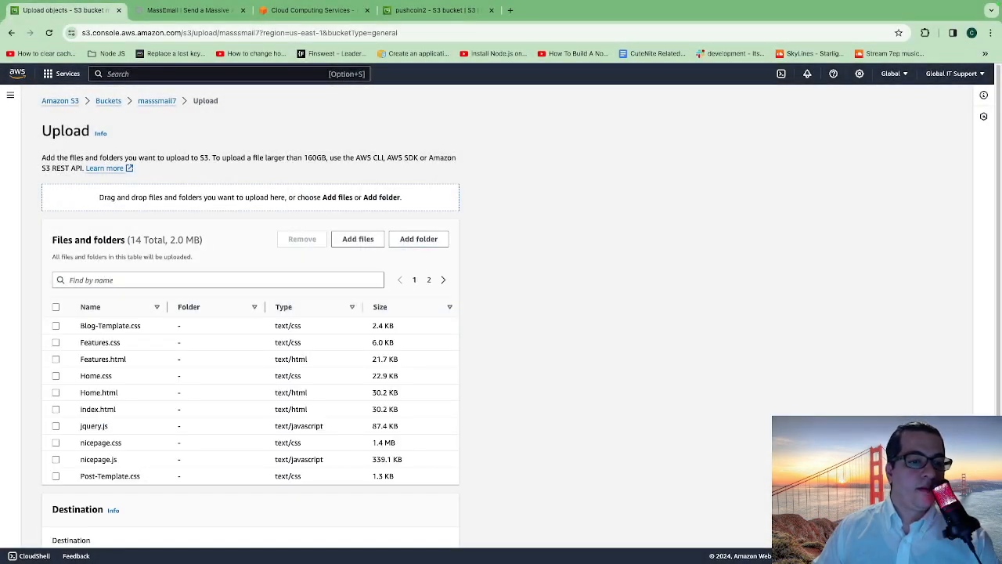
pyautogui.scroll(-3, 251, 313)
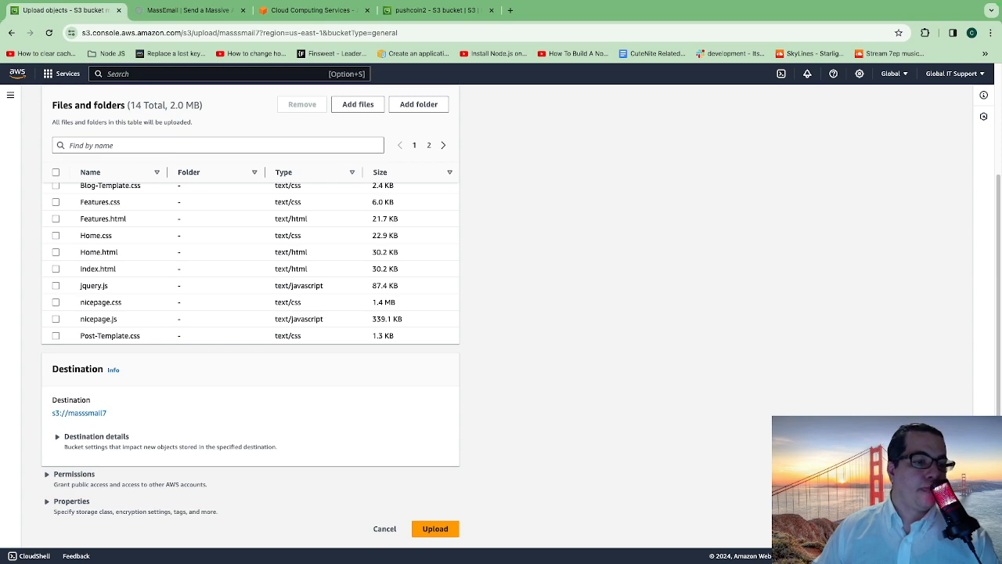
pyautogui.scroll(2, 250, 313)
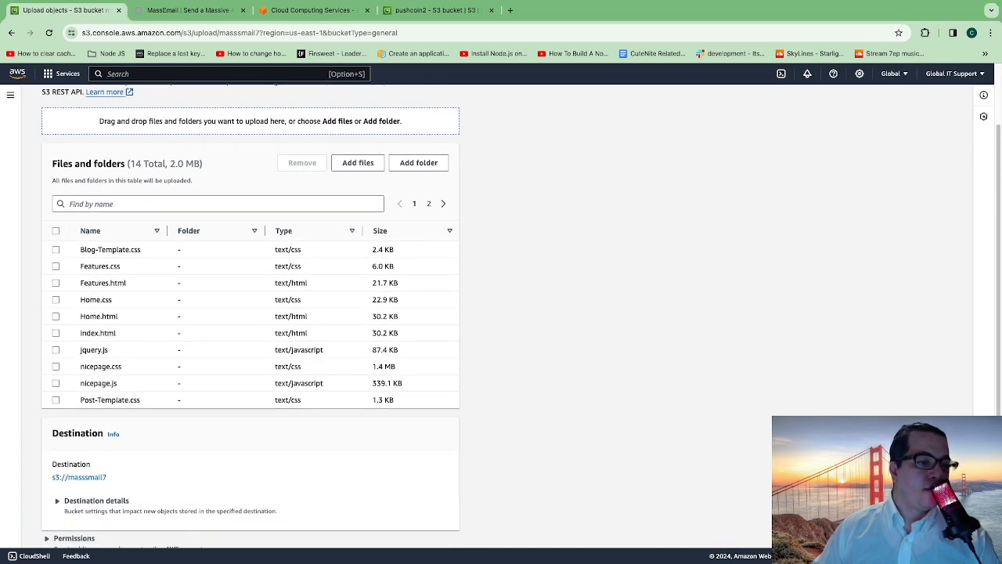
# - Check the second page of listed files, then add the images folder from html to the upload and confirm
pyautogui.scroll(1, 251, 313)
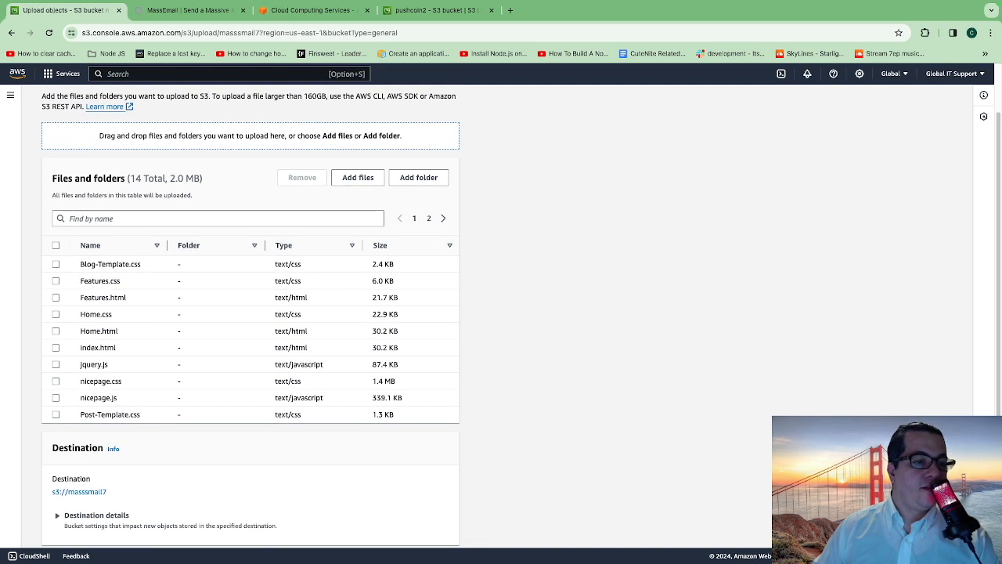
pyautogui.click(443, 219)
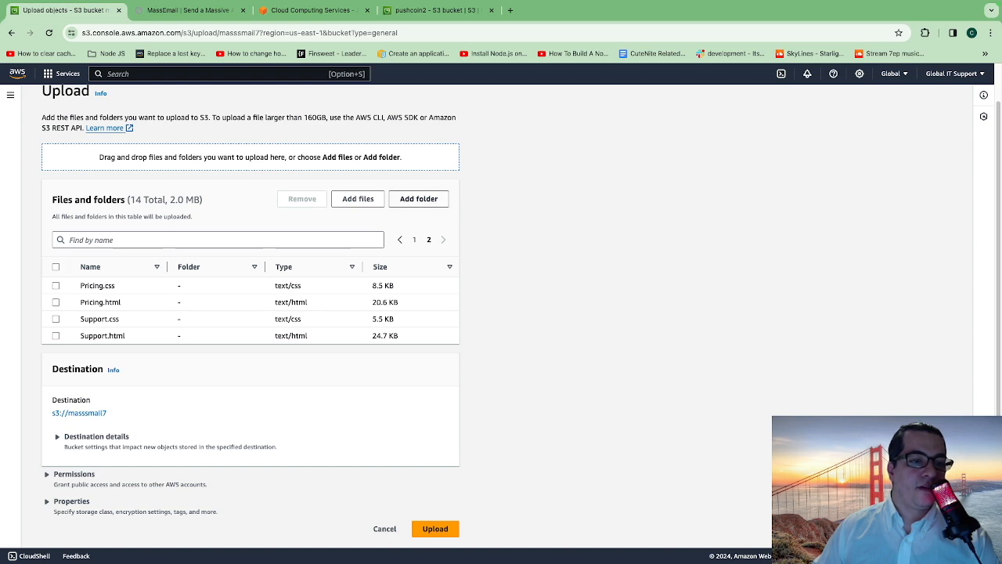
pyautogui.click(419, 198)
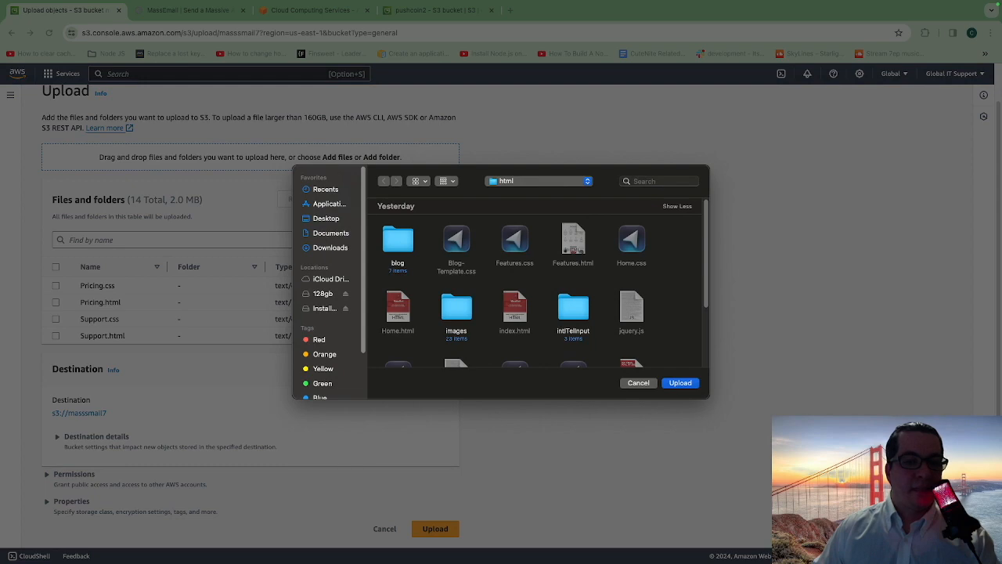
pyautogui.click(456, 307)
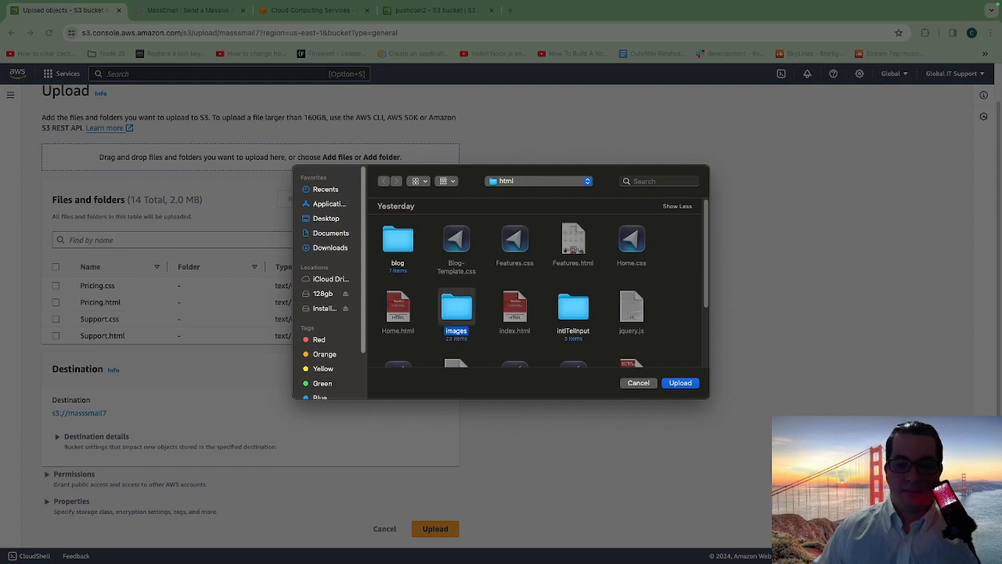
pyautogui.click(680, 383)
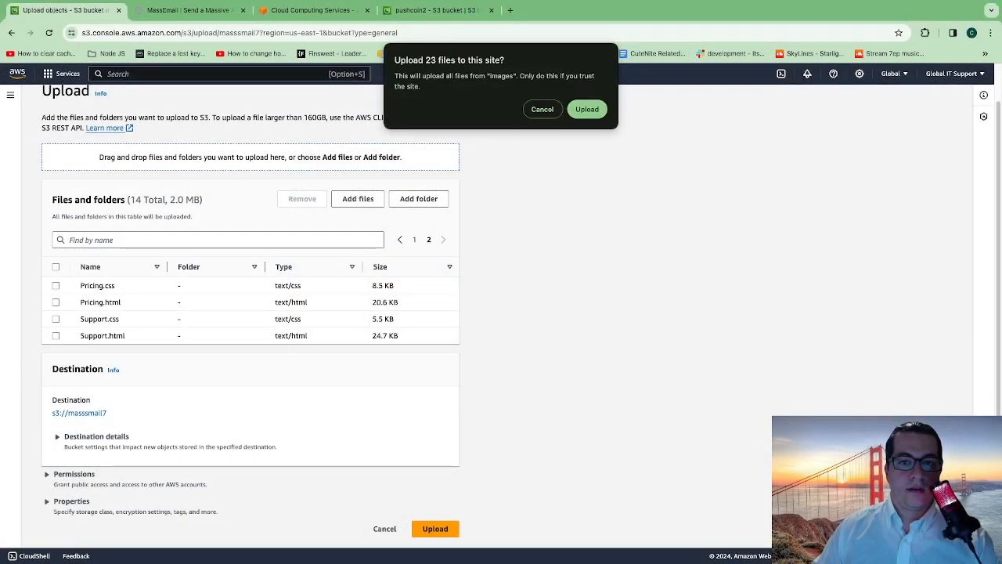
pyautogui.click(587, 109)
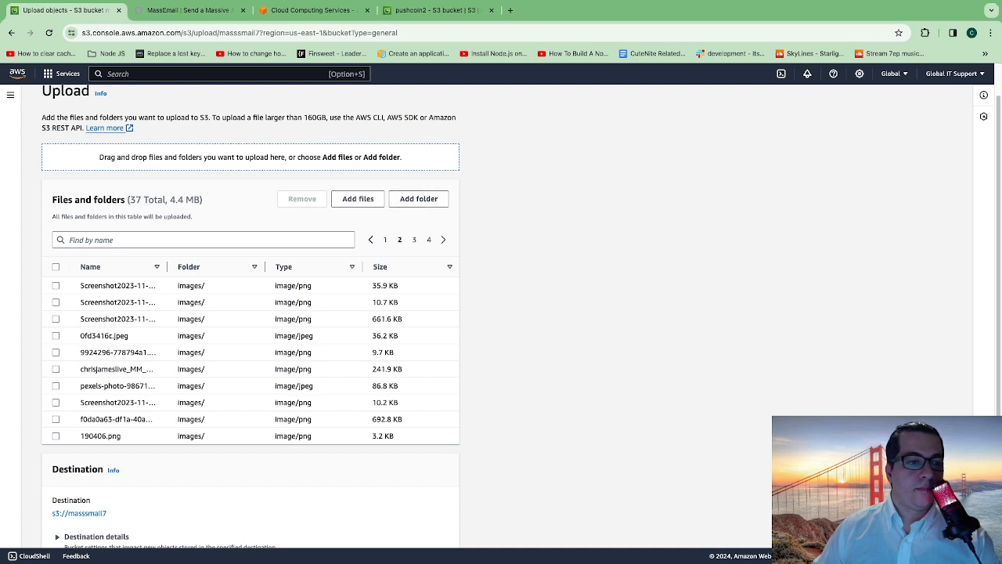
# - Add the intlTelInput folder from the html folder to the upload list and confirm
pyautogui.scroll(-2, 251, 352)
pyautogui.scroll(1, 250, 352)
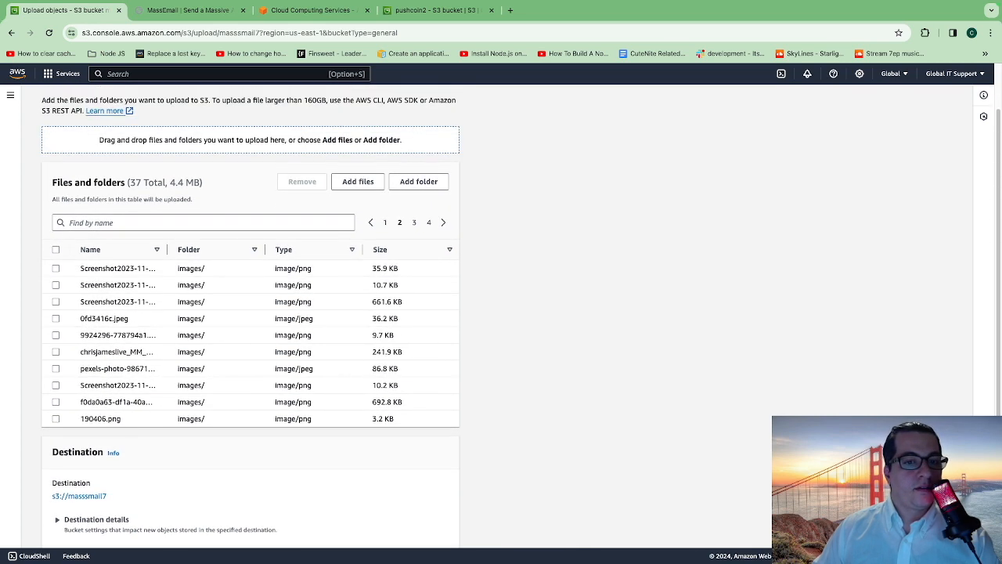
pyautogui.click(419, 180)
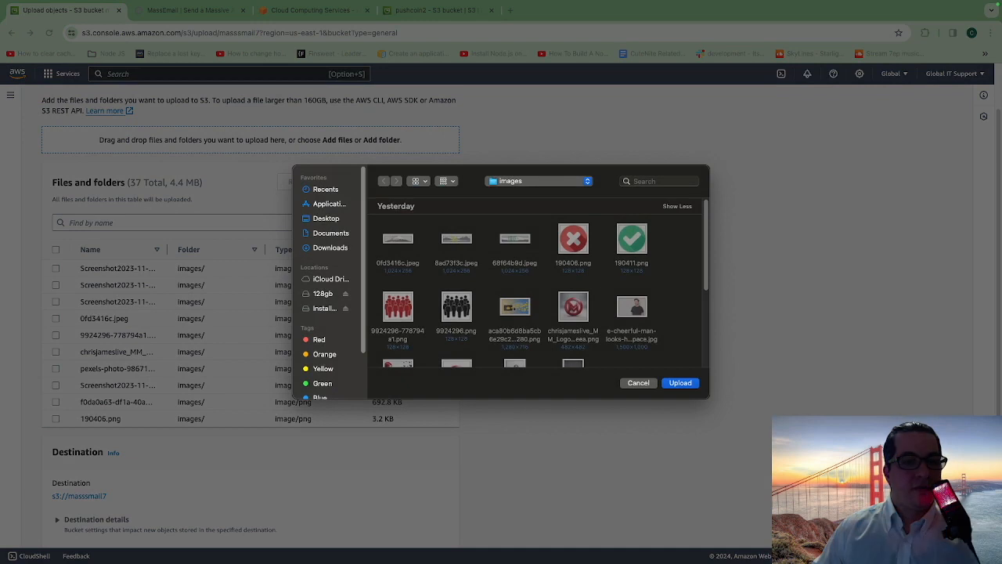
pyautogui.click(538, 181)
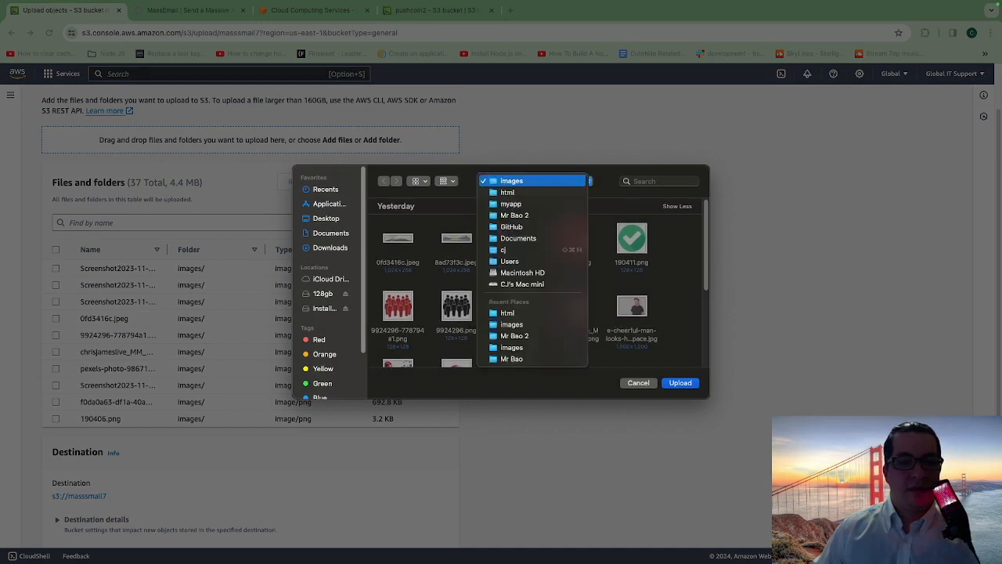
pyautogui.click(517, 192)
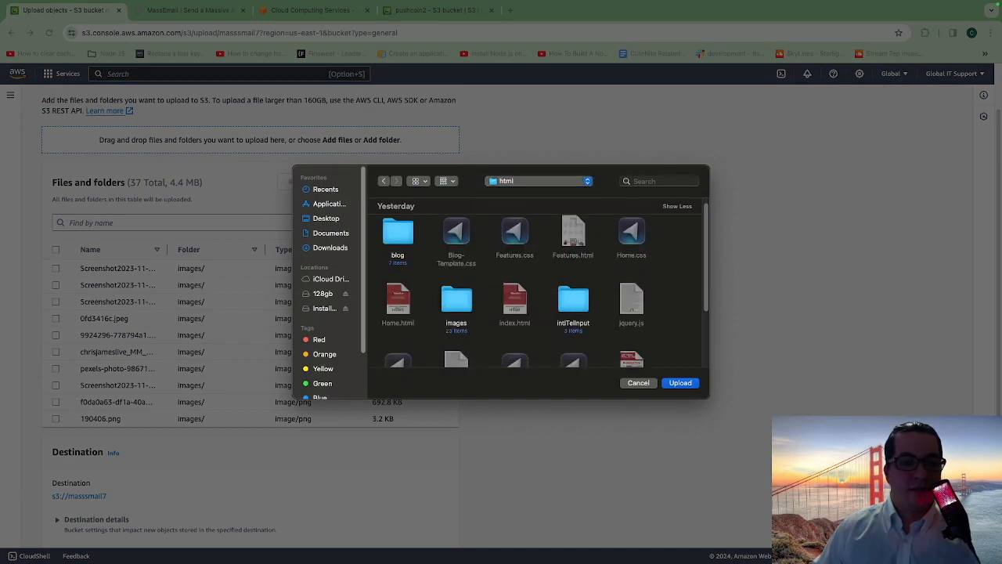
pyautogui.scroll(-3, 540, 286)
pyautogui.scroll(3, 540, 285)
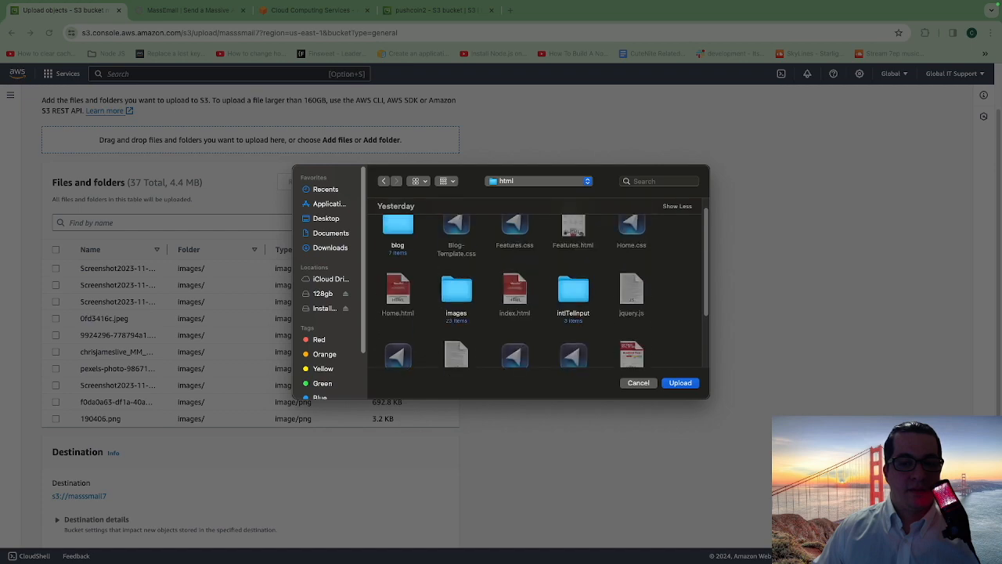
pyautogui.doubleClick(573, 309)
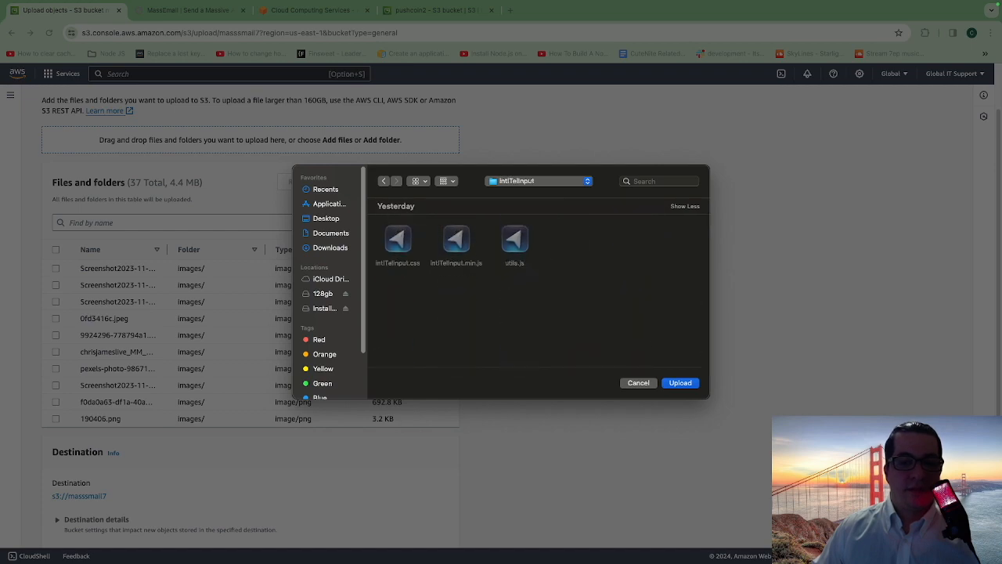
pyautogui.click(680, 382)
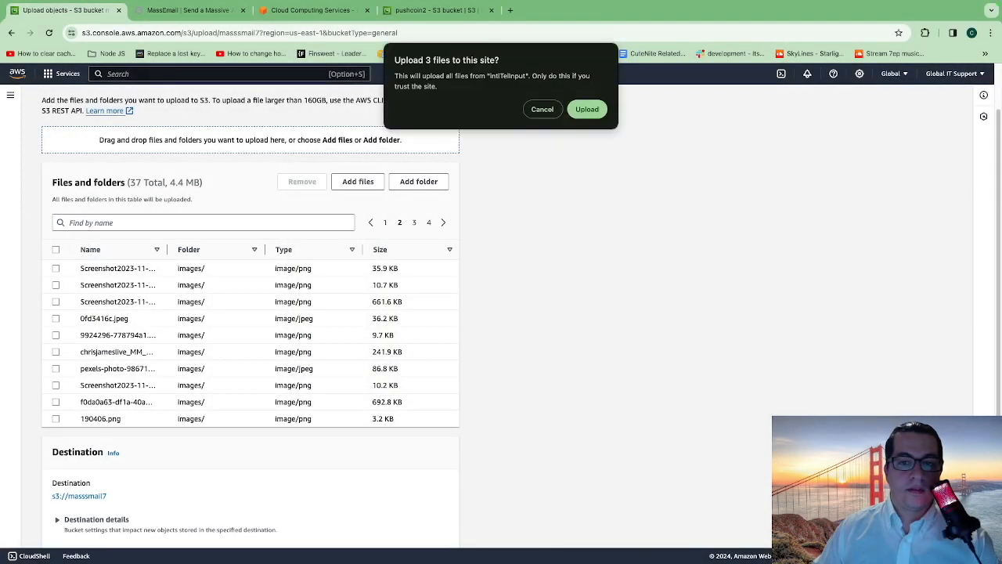
pyautogui.click(587, 109)
# - Start uploading the listed files and folders to the masssmail7 bucket
pyautogui.scroll(-2, 251, 313)
pyautogui.click(435, 528)
pyautogui.scroll(-2, 501, 352)
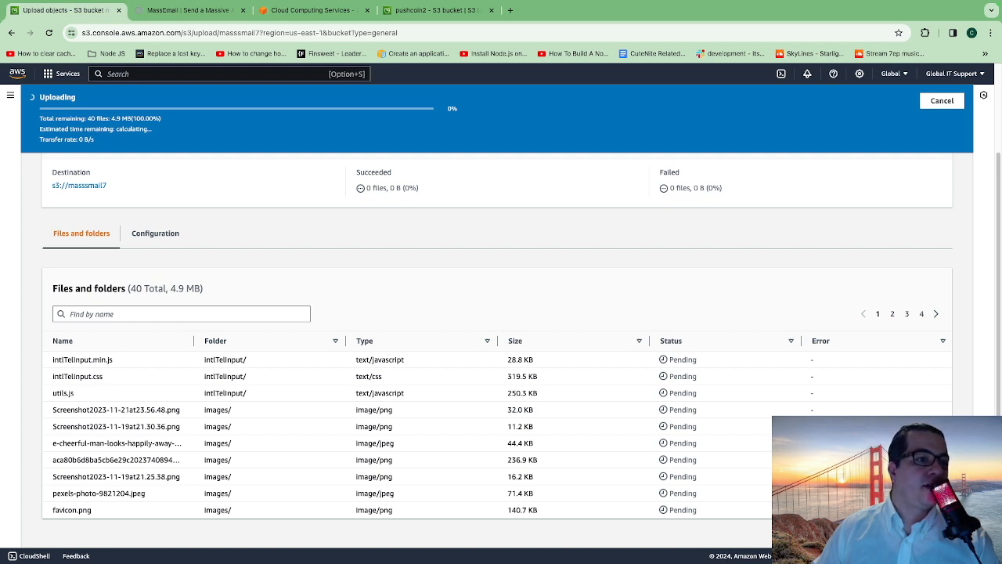
# - Check the upload's remaining size, progress percentage and the status of the individual files
pyautogui.moveTo(111, 119); pyautogui.dragTo(131, 119)
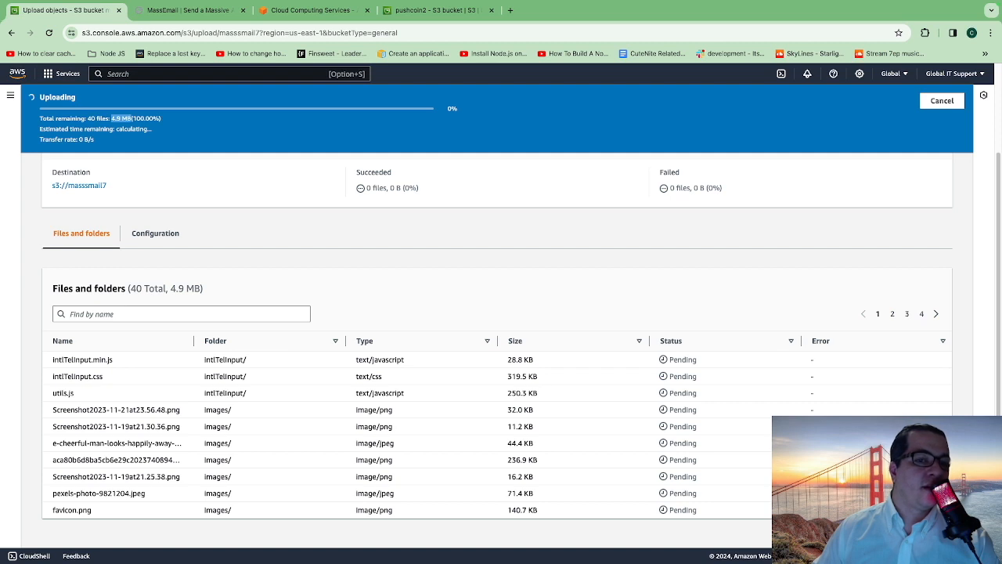
pyautogui.click(131, 119)
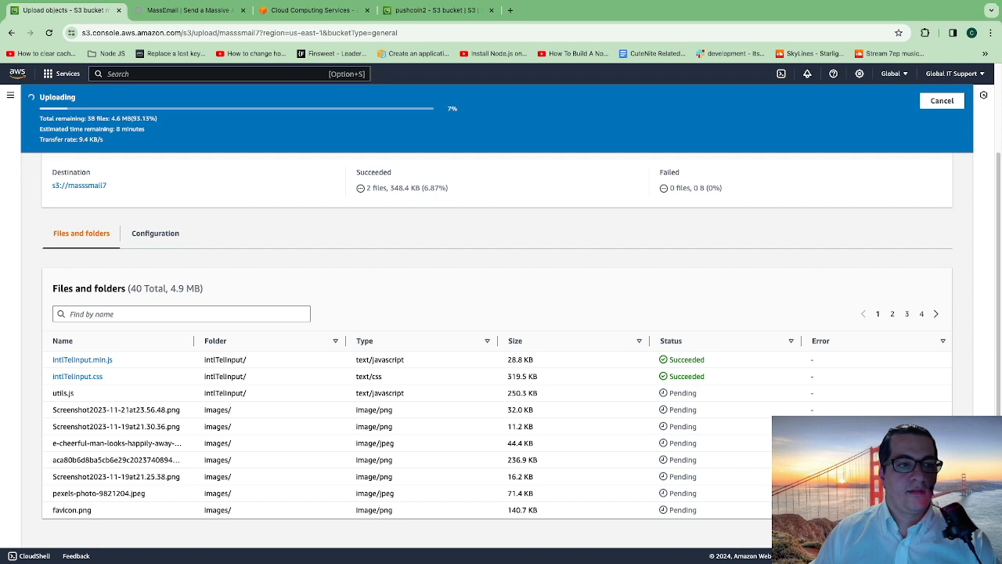
pyautogui.doubleClick(453, 108)
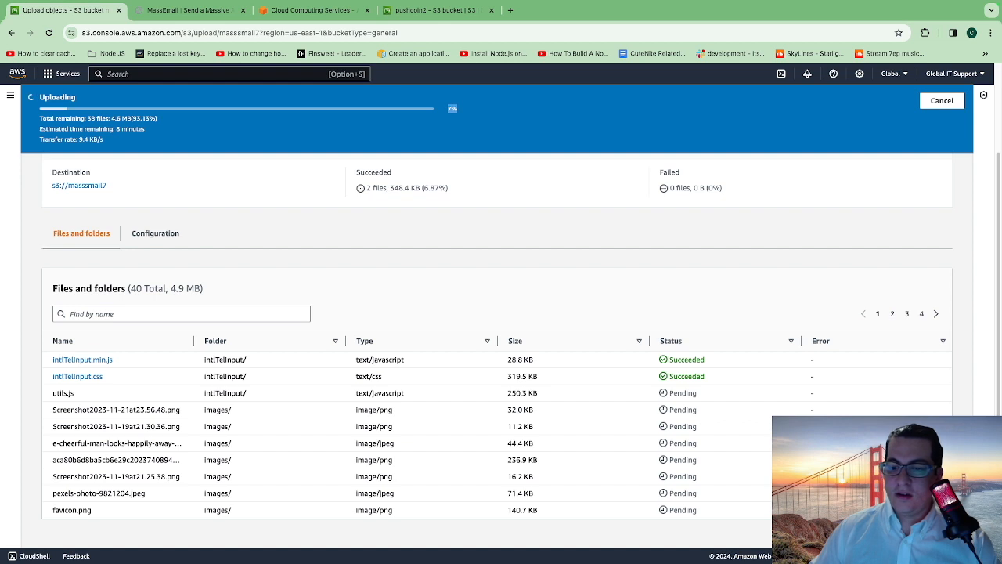
pyautogui.moveTo(668, 359); pyautogui.dragTo(705, 376)
pyautogui.click(705, 377)
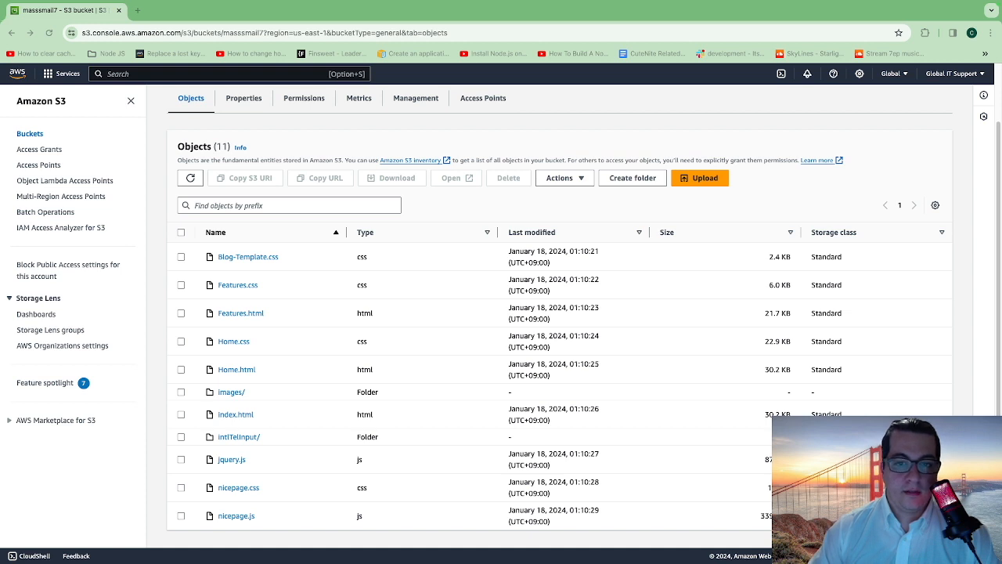
# - Open the masssmail7 bucket's website endpoint from the static website hosting section of its properties
pyautogui.scroll(1, 547, 313)
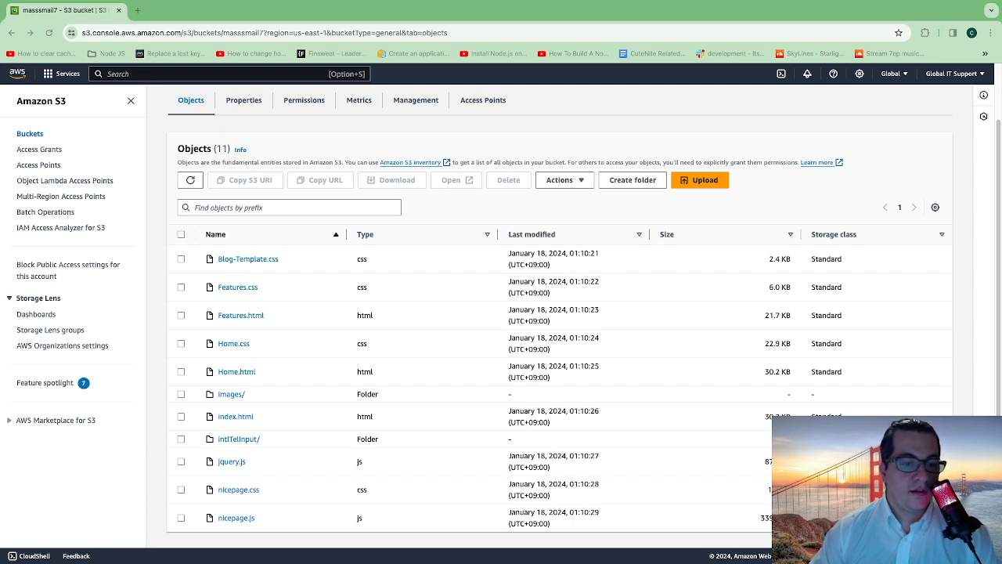
pyautogui.scroll(2, 548, 313)
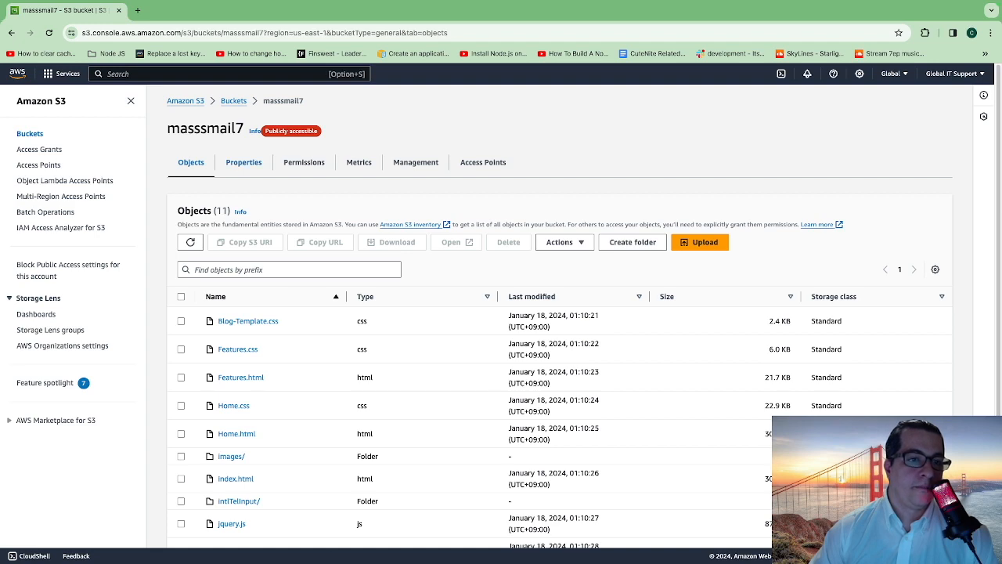
pyautogui.click(243, 162)
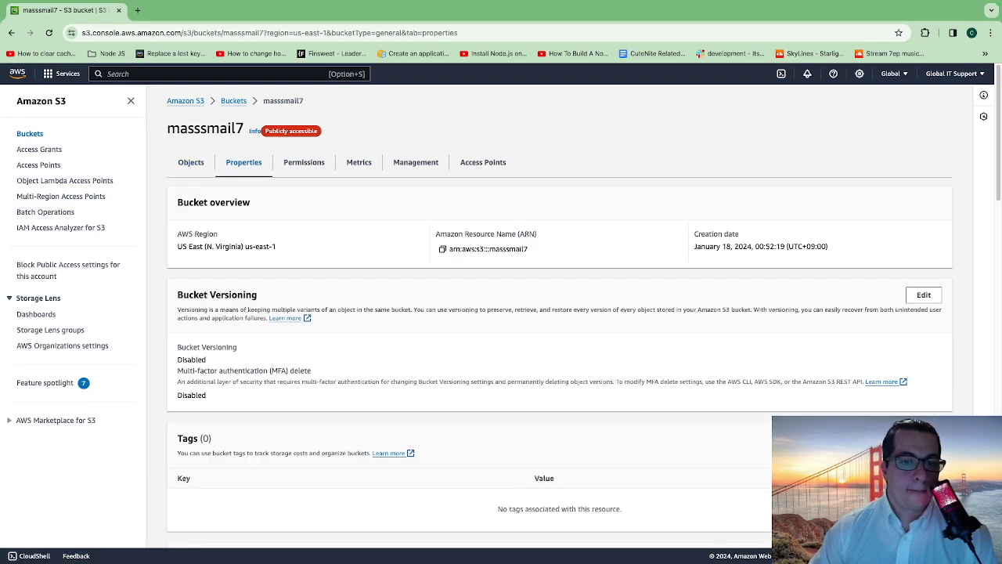
pyautogui.scroll(-14, 560, 313)
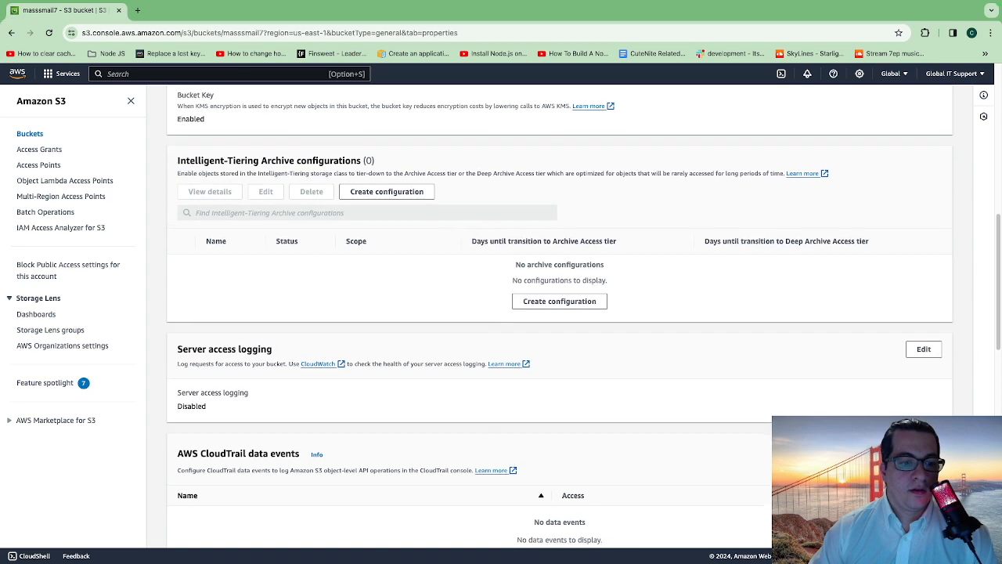
pyautogui.scroll(-8, 560, 313)
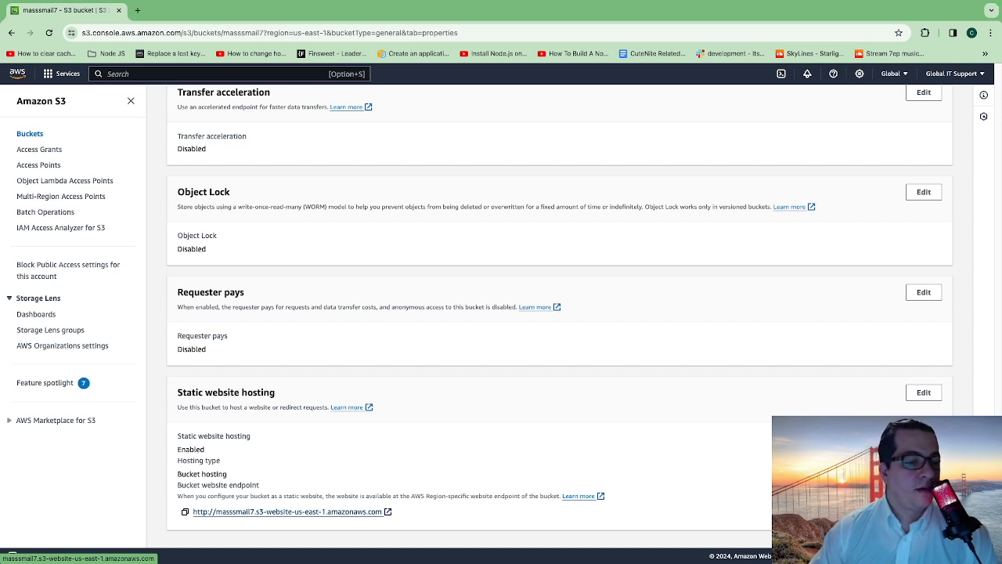
pyautogui.click(287, 511)
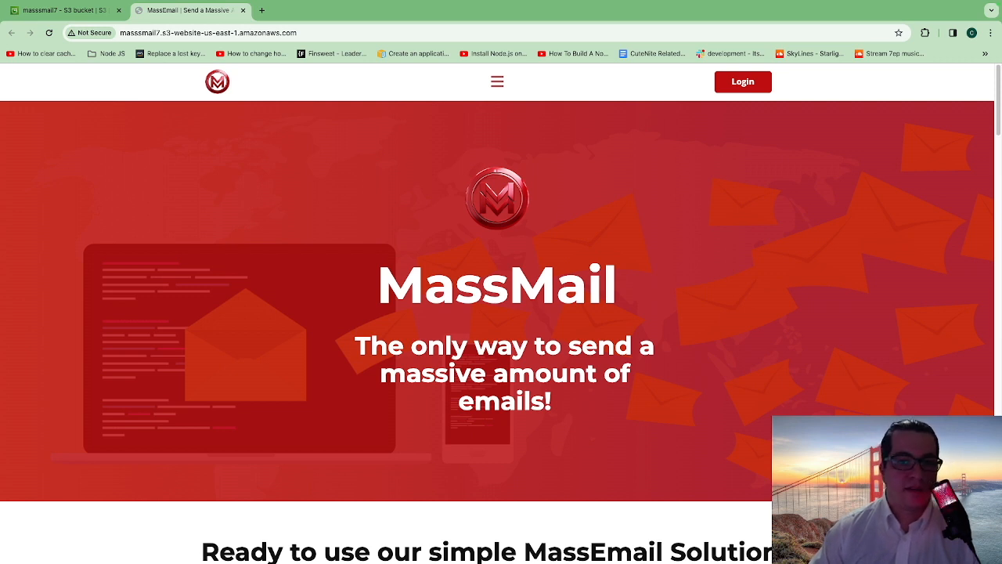
# - Look through the hosted MassMail home page, from the sign-up section to the key features
pyautogui.scroll(-6, 242, 375)
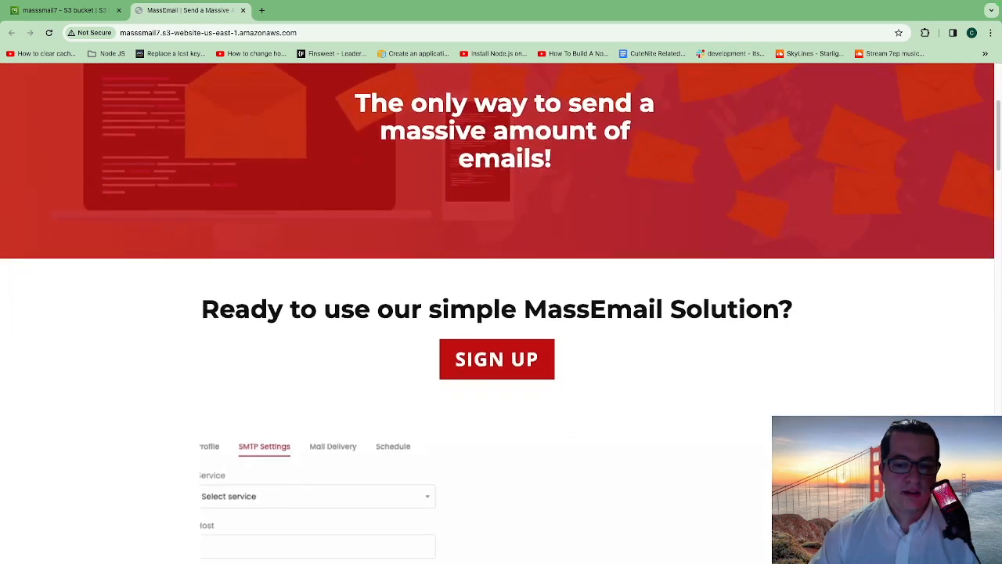
pyautogui.click(243, 380)
pyautogui.scroll(-6, 224, 149)
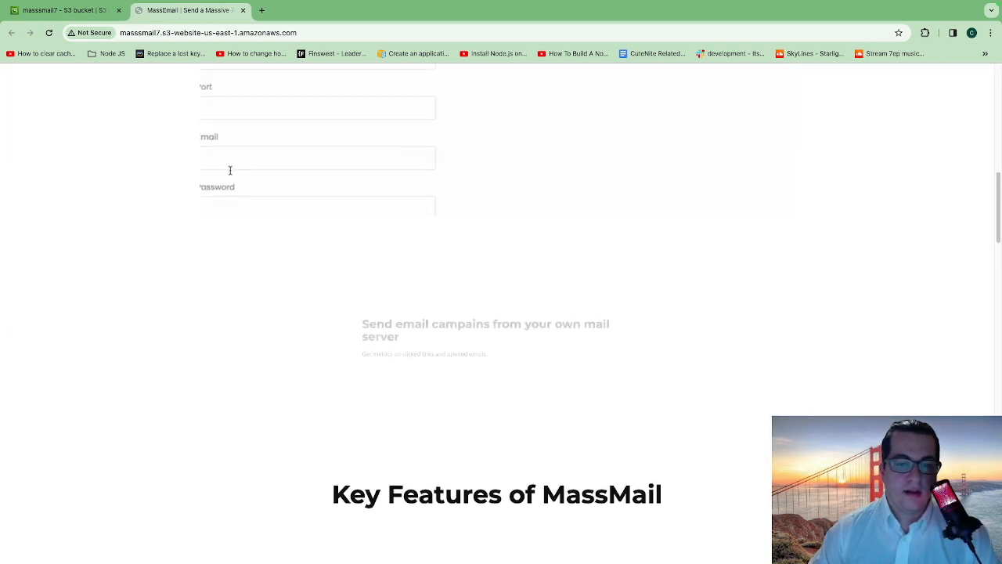
pyautogui.scroll(-3, 501, 313)
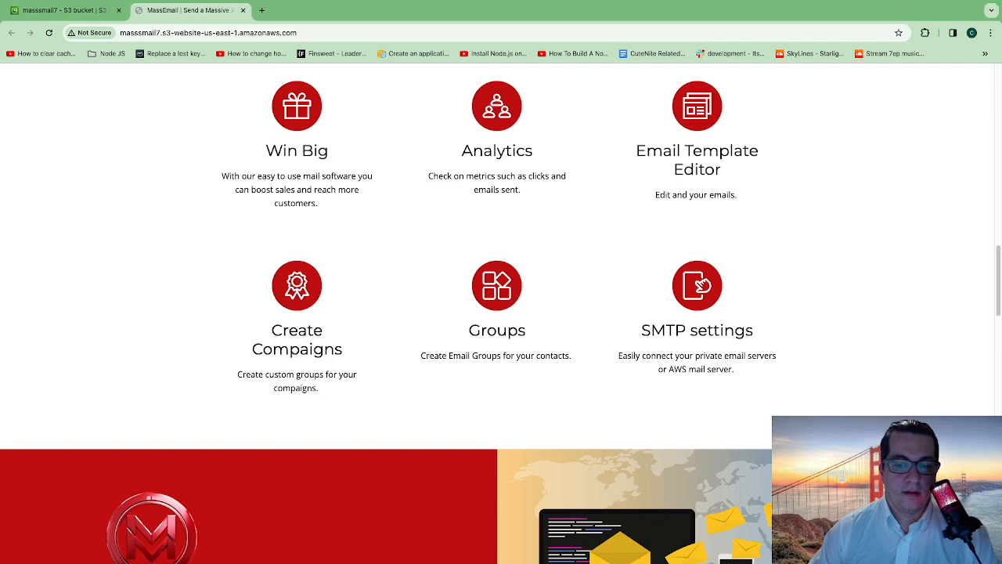
pyautogui.scroll(15, 501, 313)
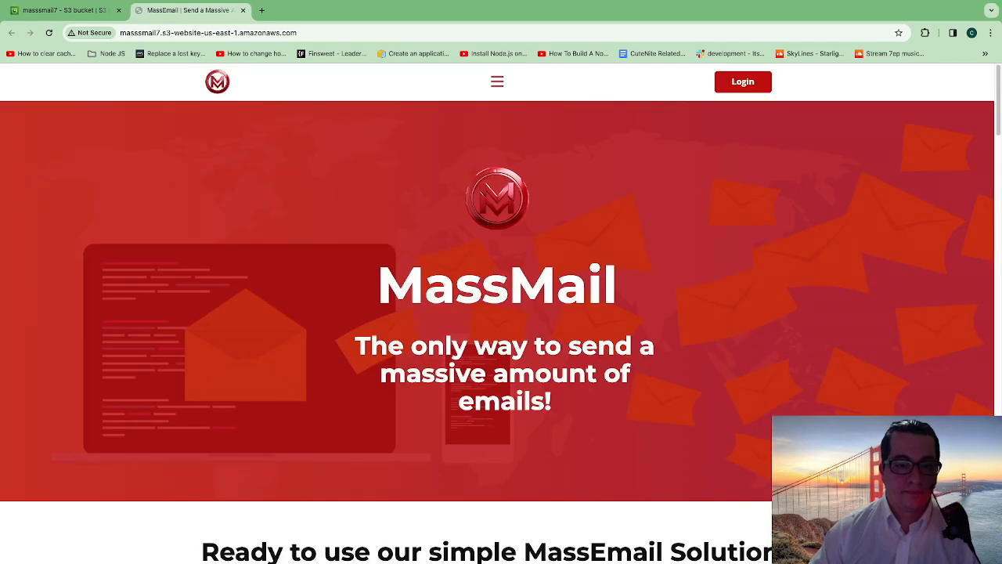